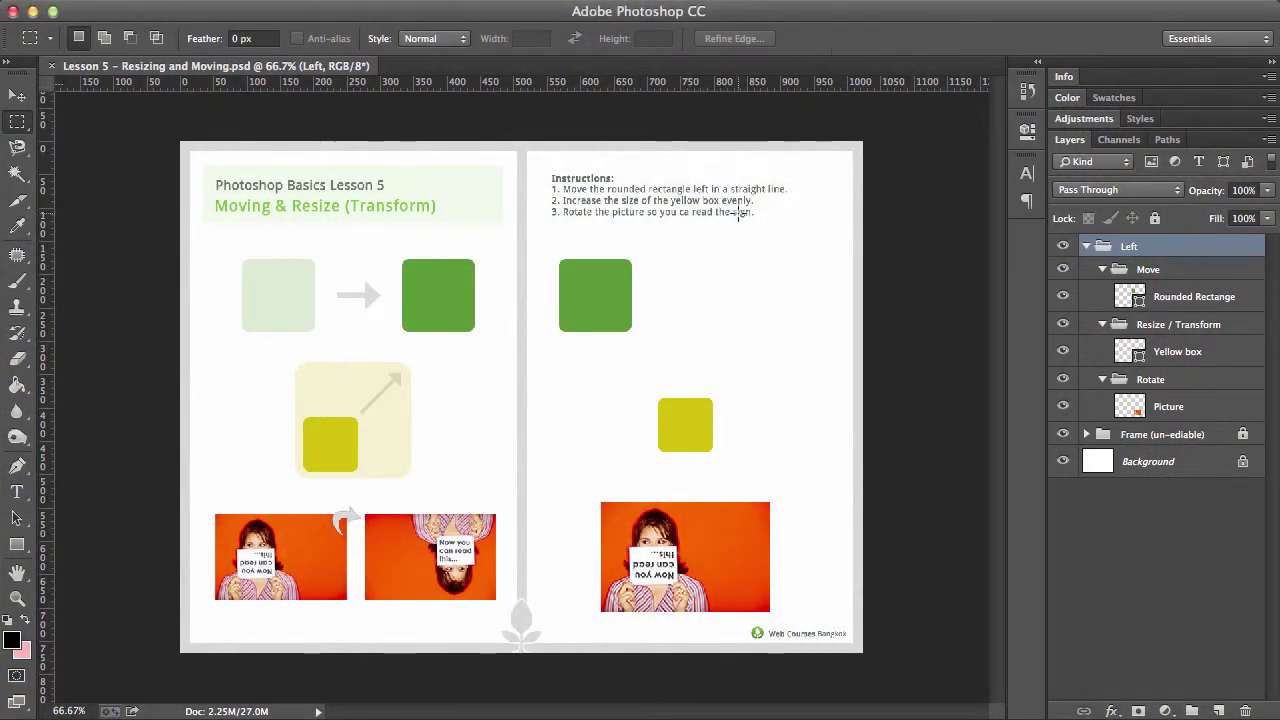
# Step: Zoom the Lesson 5 page to actual size and pan around to read the instructions and shapes
pyautogui.hotkey('ctrl', '+')
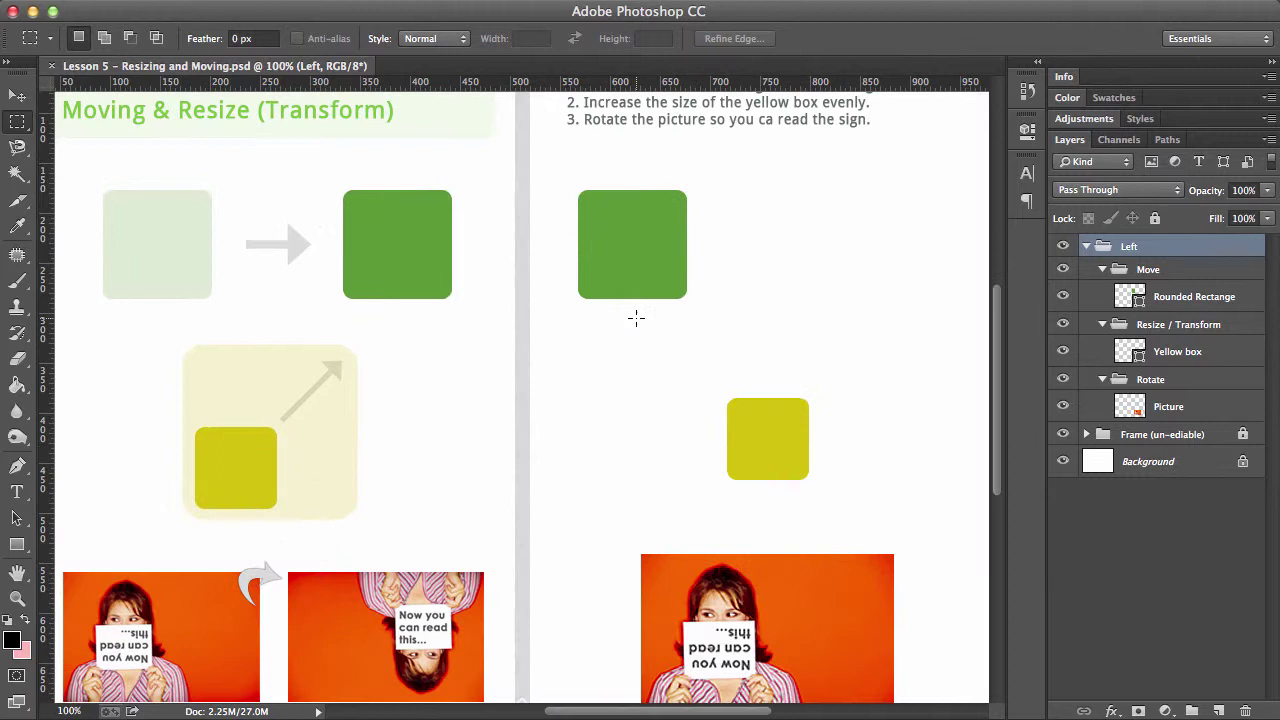
pyautogui.moveTo(634, 314); pyautogui.dragTo(689, 421)
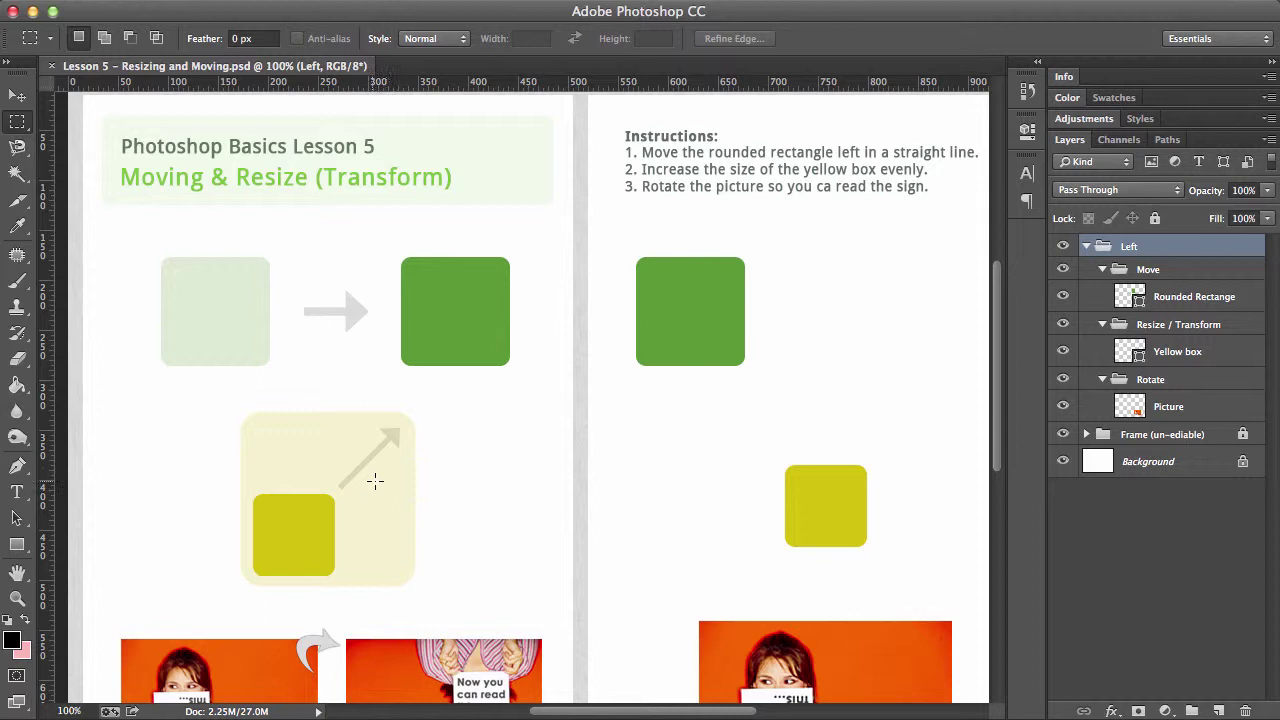
pyautogui.scroll(-2, 357, 489)
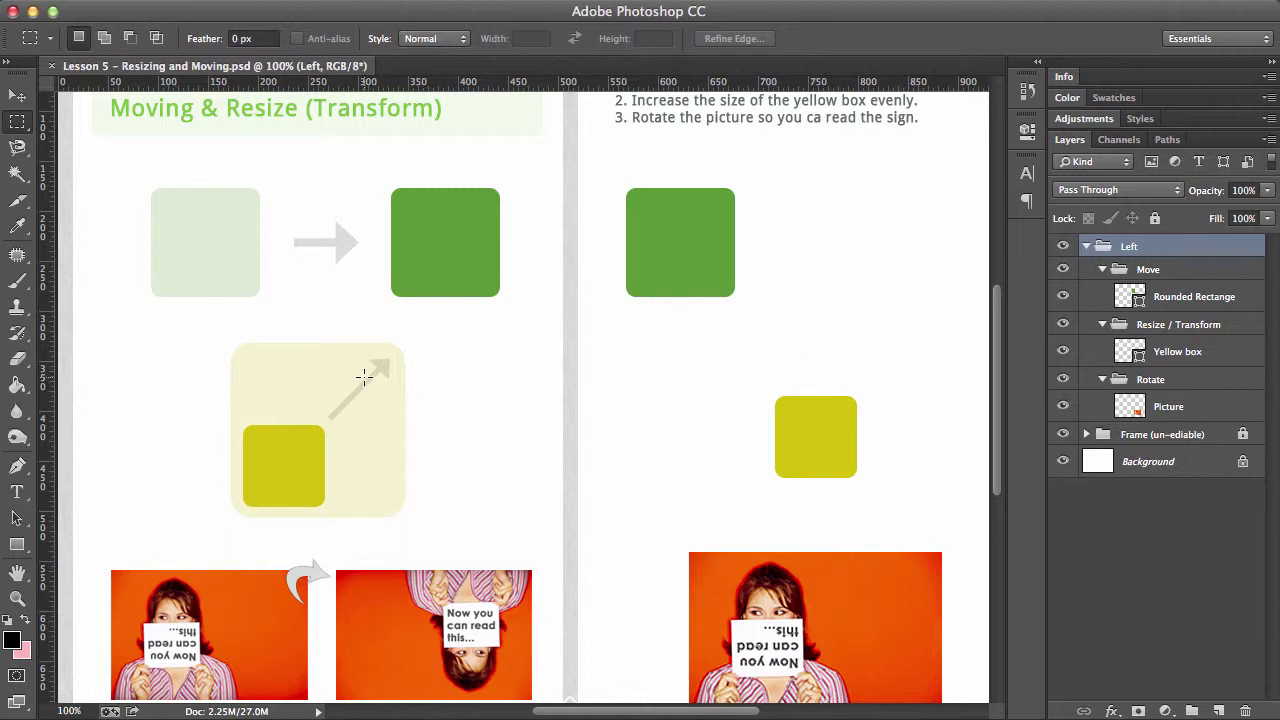
pyautogui.moveTo(366, 471); pyautogui.dragTo(371, 393)
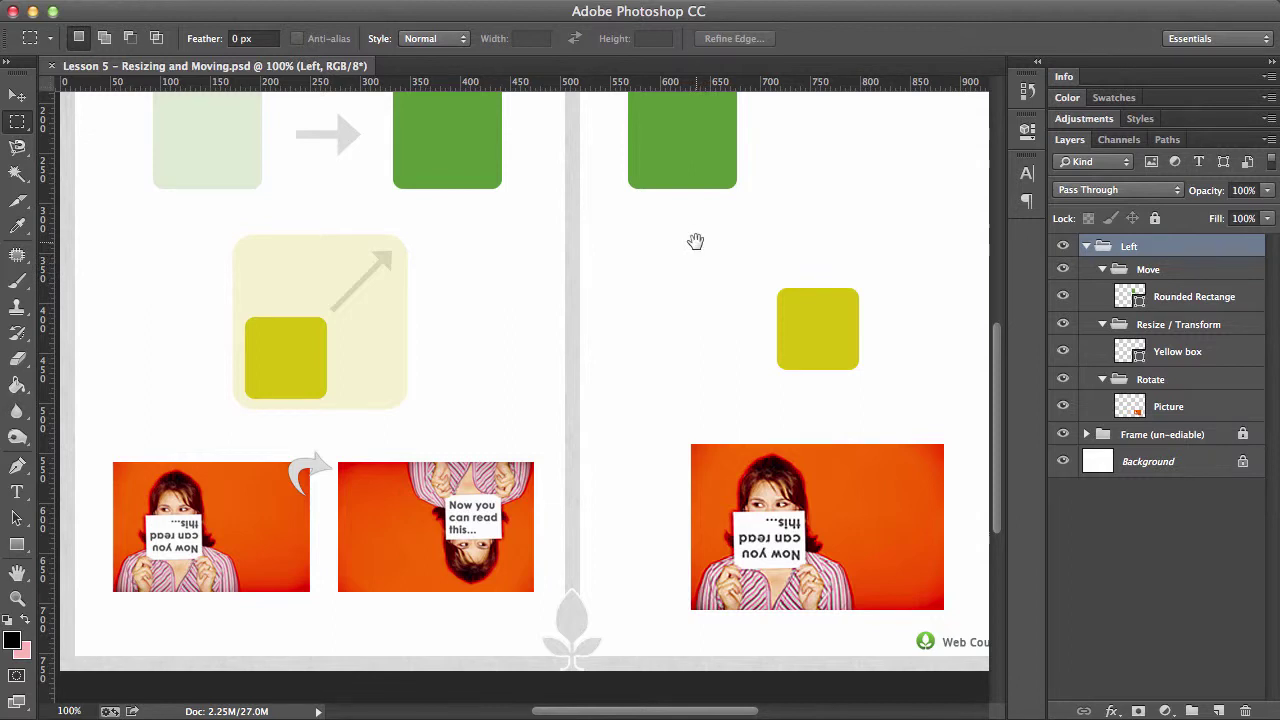
pyautogui.scroll(5, 691, 240)
pyautogui.hscroll(-2, 691, 240)
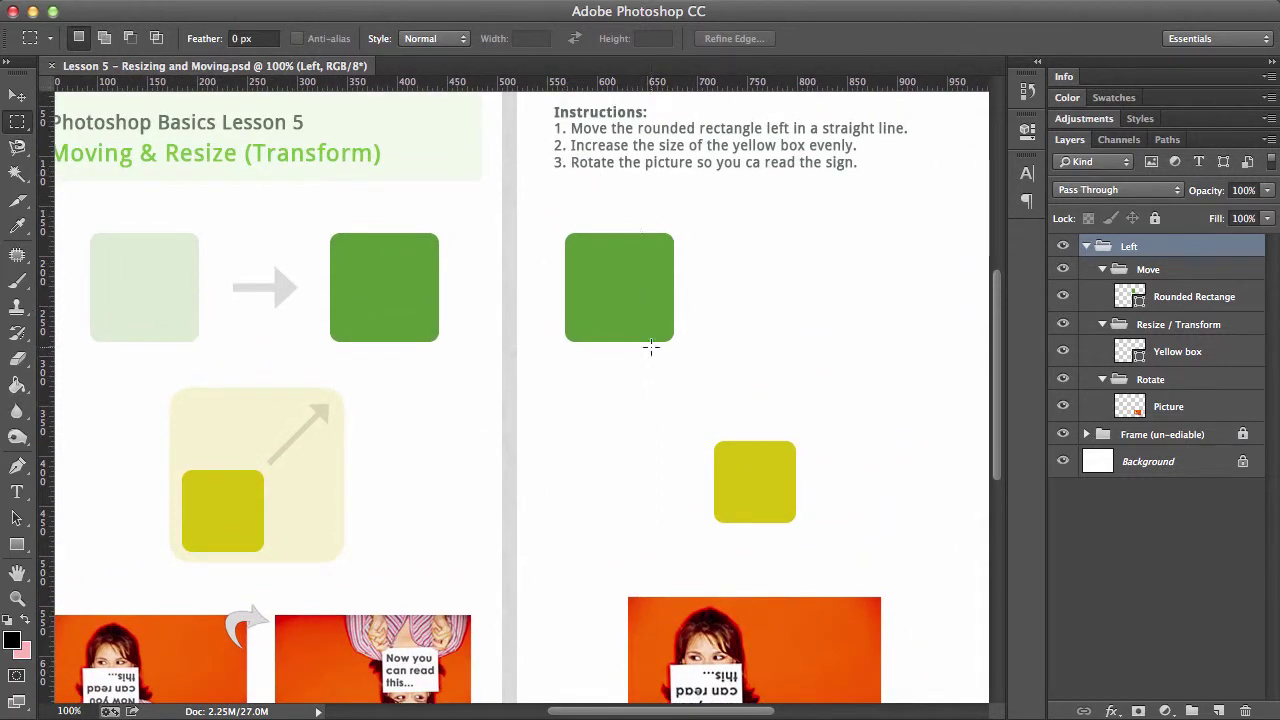
# Step: Select the Rounded Rectangle layer in the Move group and toggle its visibility to confirm the green square
pyautogui.click(1146, 270)
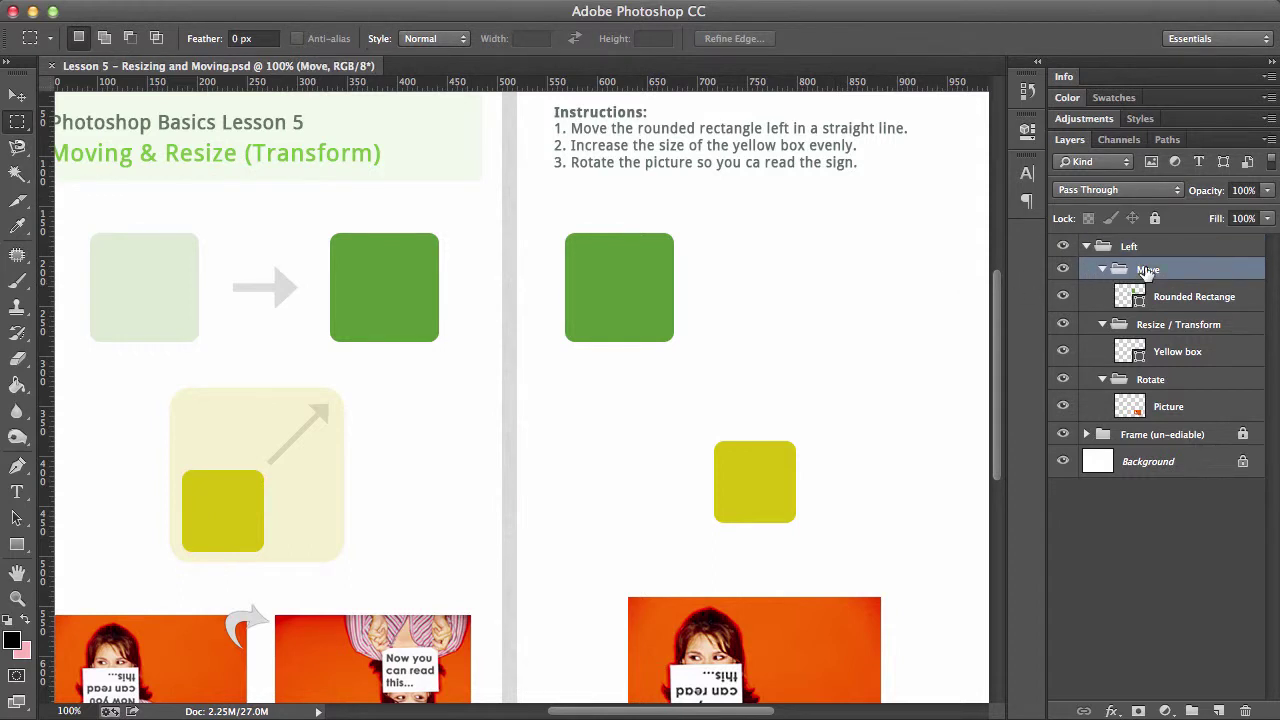
pyautogui.click(1176, 297)
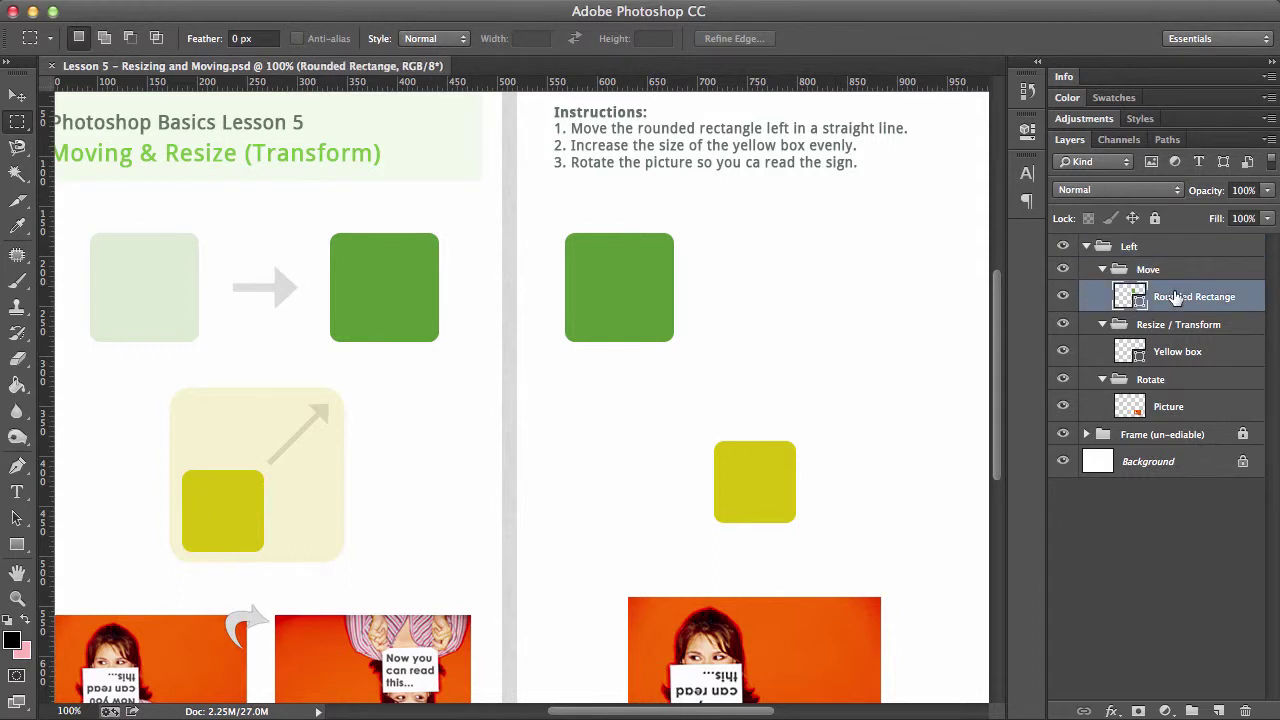
pyautogui.click(1064, 297)
pyautogui.click(1064, 297)
pyautogui.click(1064, 297)
pyautogui.click(1064, 297)
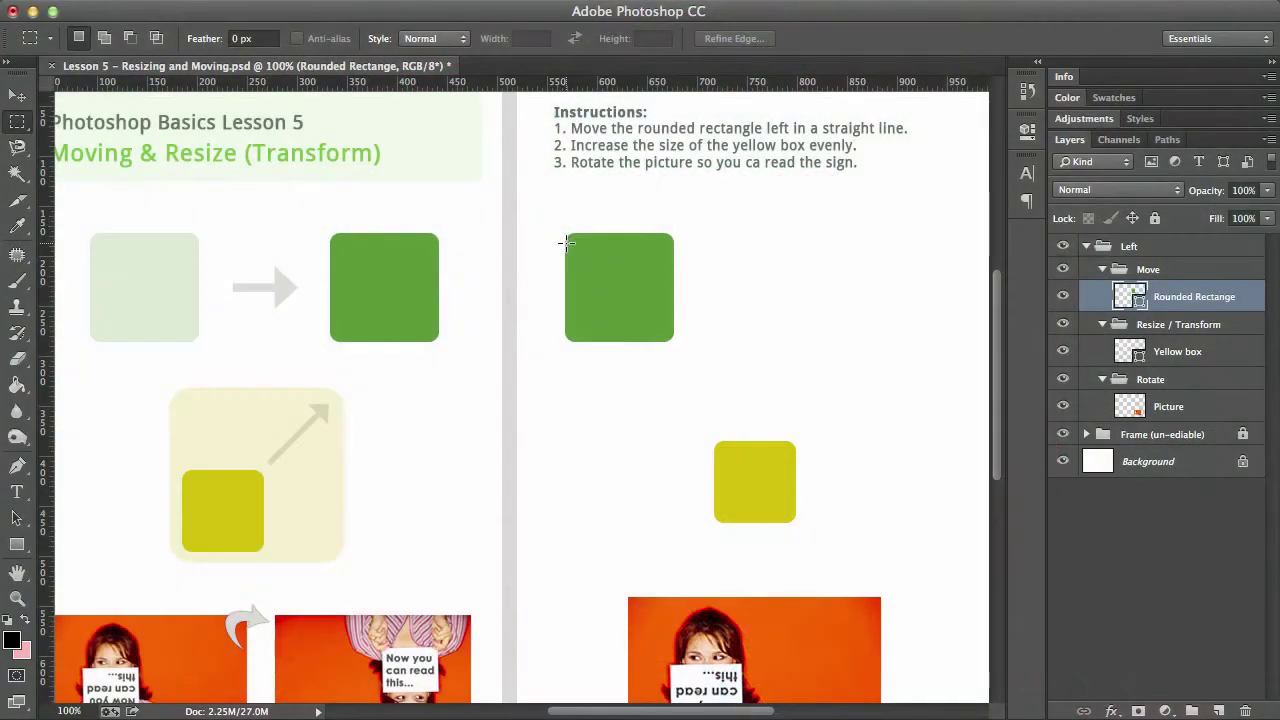
# Step: With the Move tool, test Auto-Select on the yellow box, picture and rectangle, then turn Auto-Select off
pyautogui.press('v')
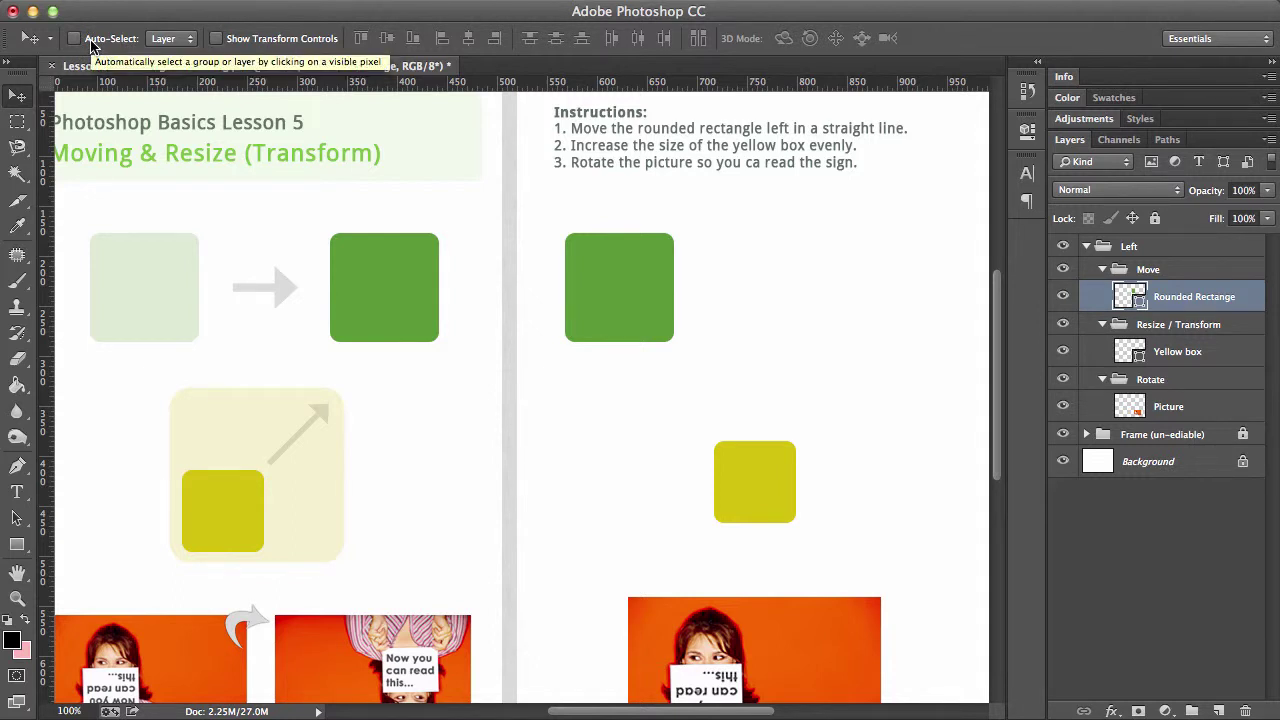
pyautogui.click(743, 474)
pyautogui.click(818, 620)
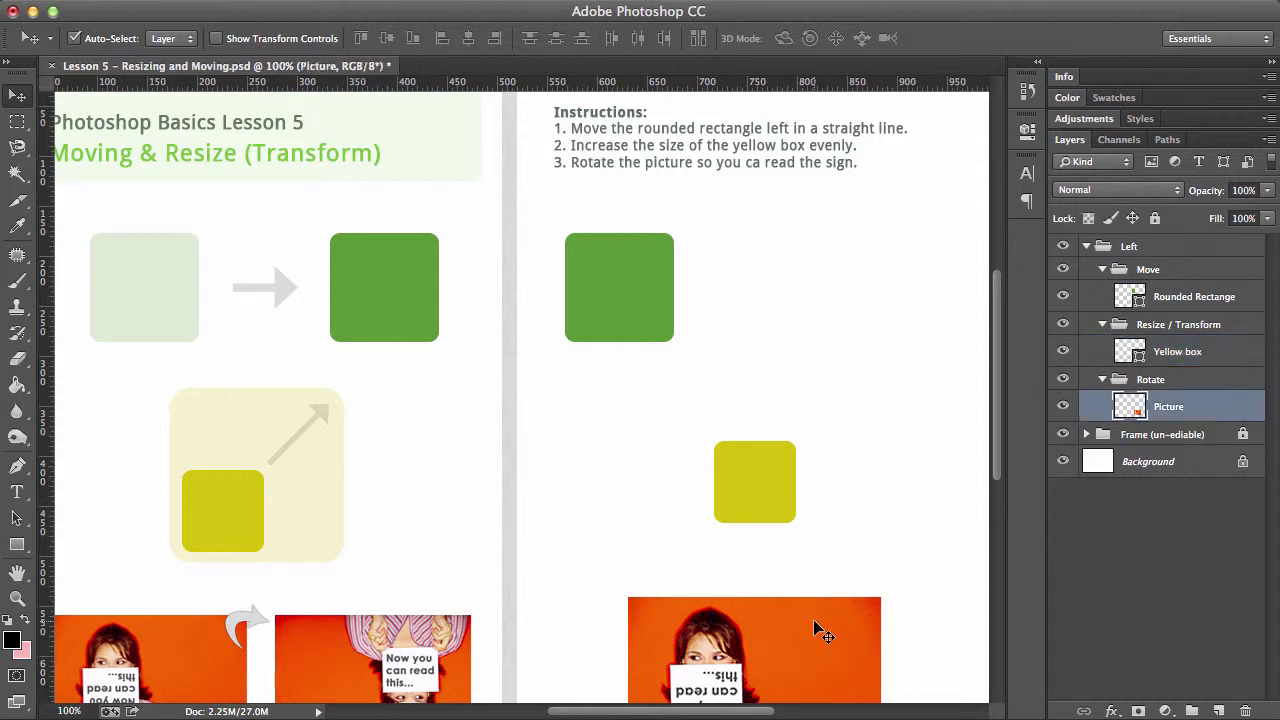
pyautogui.click(772, 490)
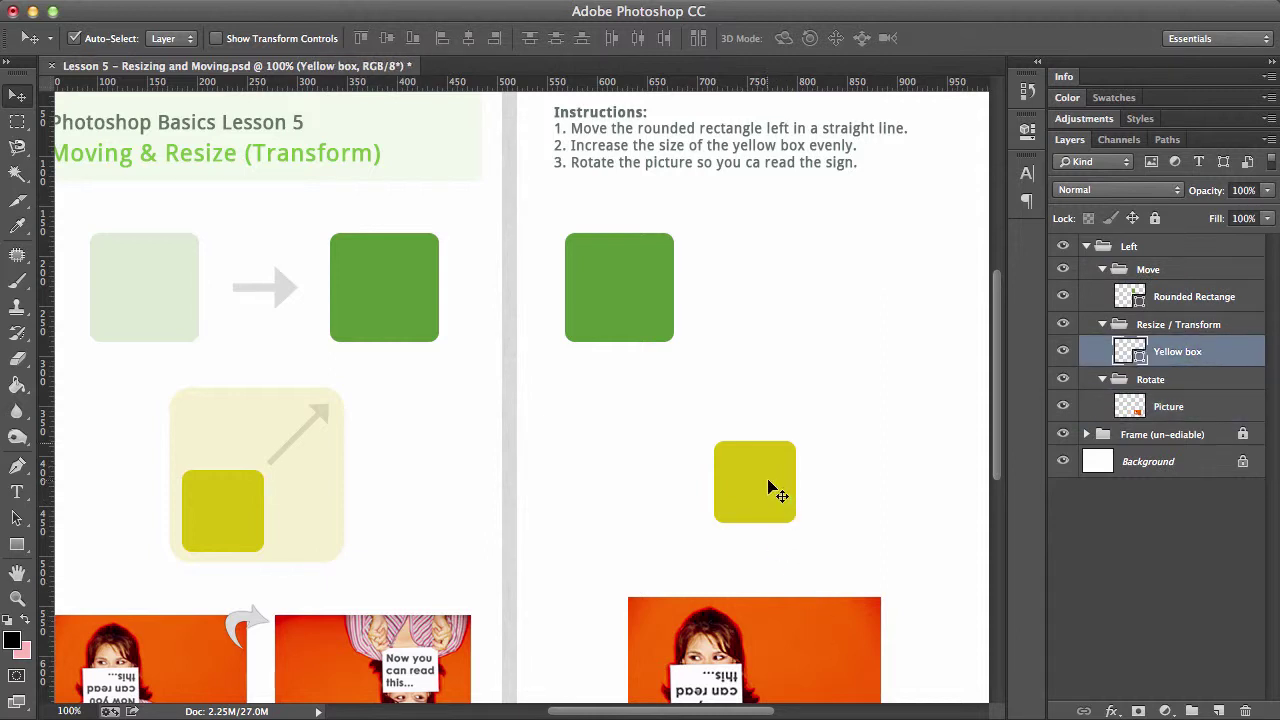
pyautogui.click(655, 318)
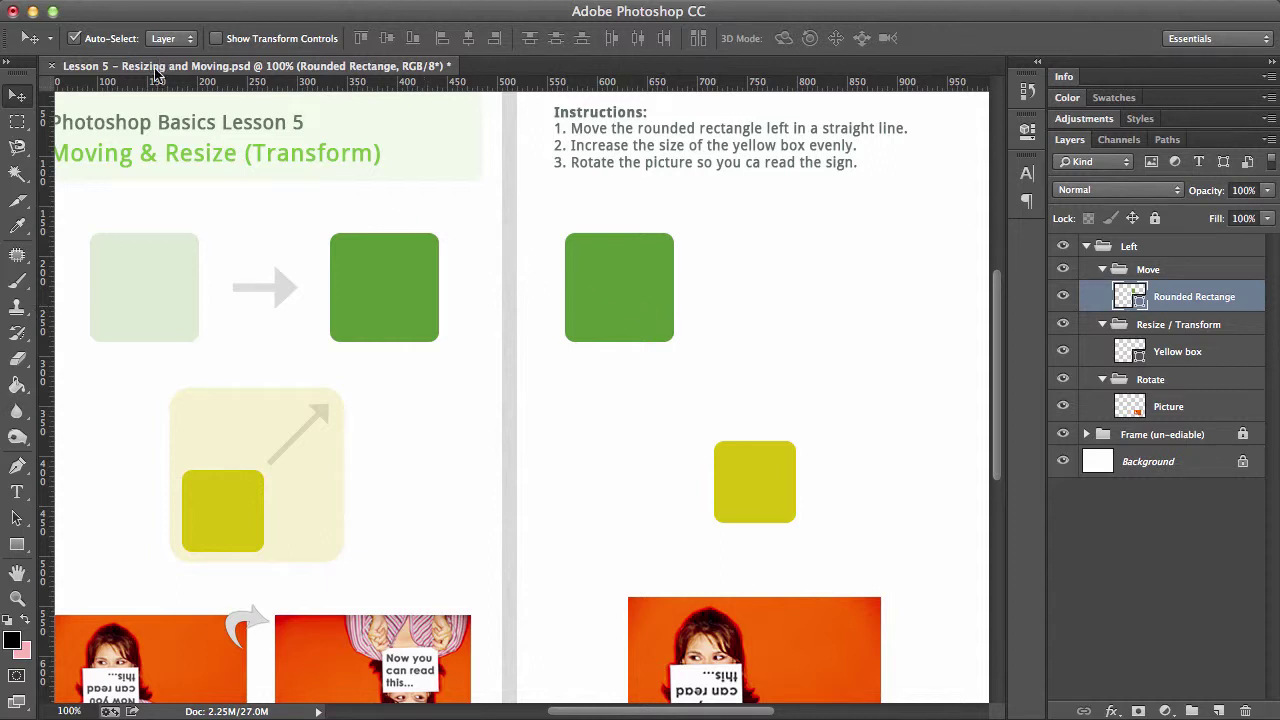
pyautogui.click(122, 40)
pyautogui.moveTo(597, 287); pyautogui.dragTo(905, 263)
pyautogui.moveTo(856, 364); pyautogui.dragTo(734, 375)
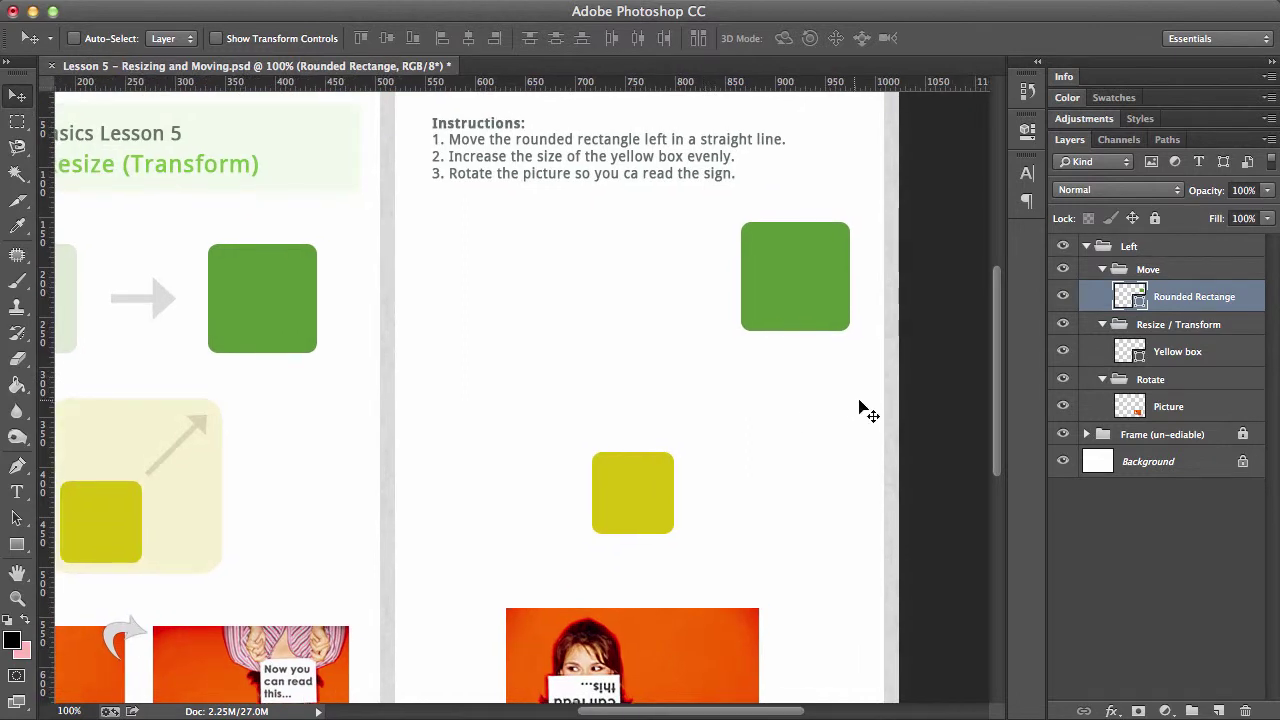
pyautogui.click(136, 3)
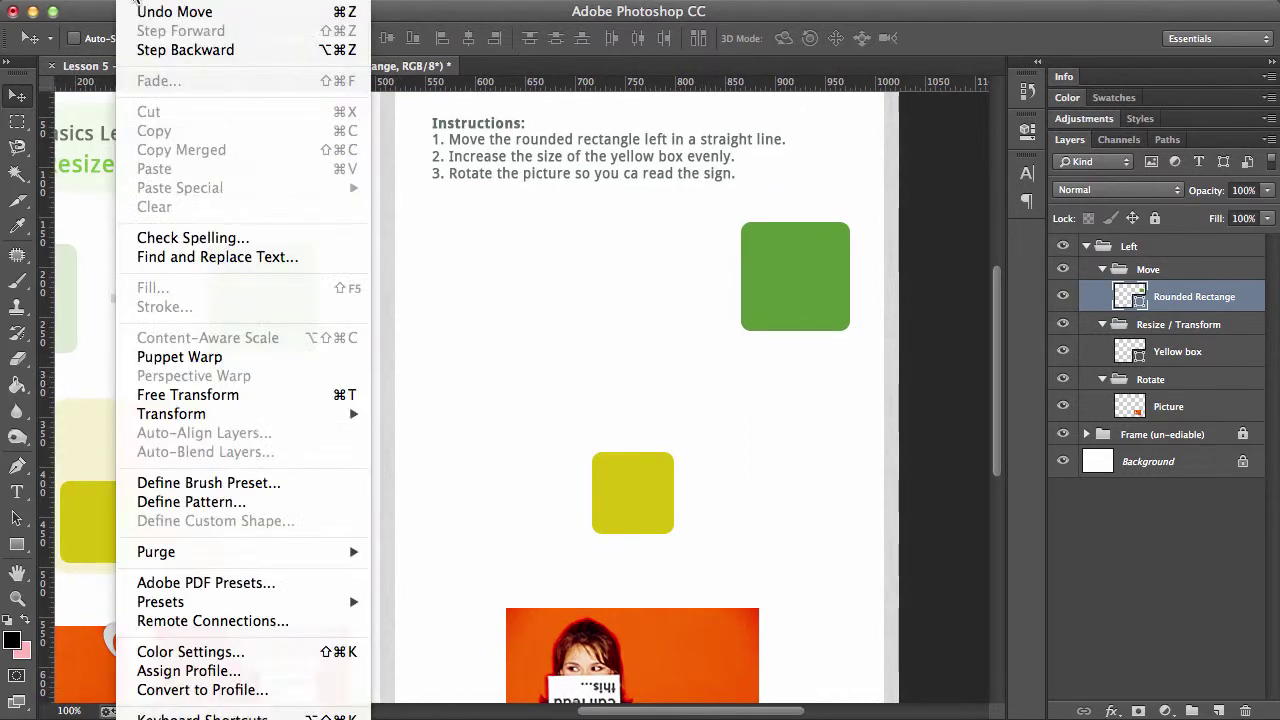
pyautogui.click(161, 51)
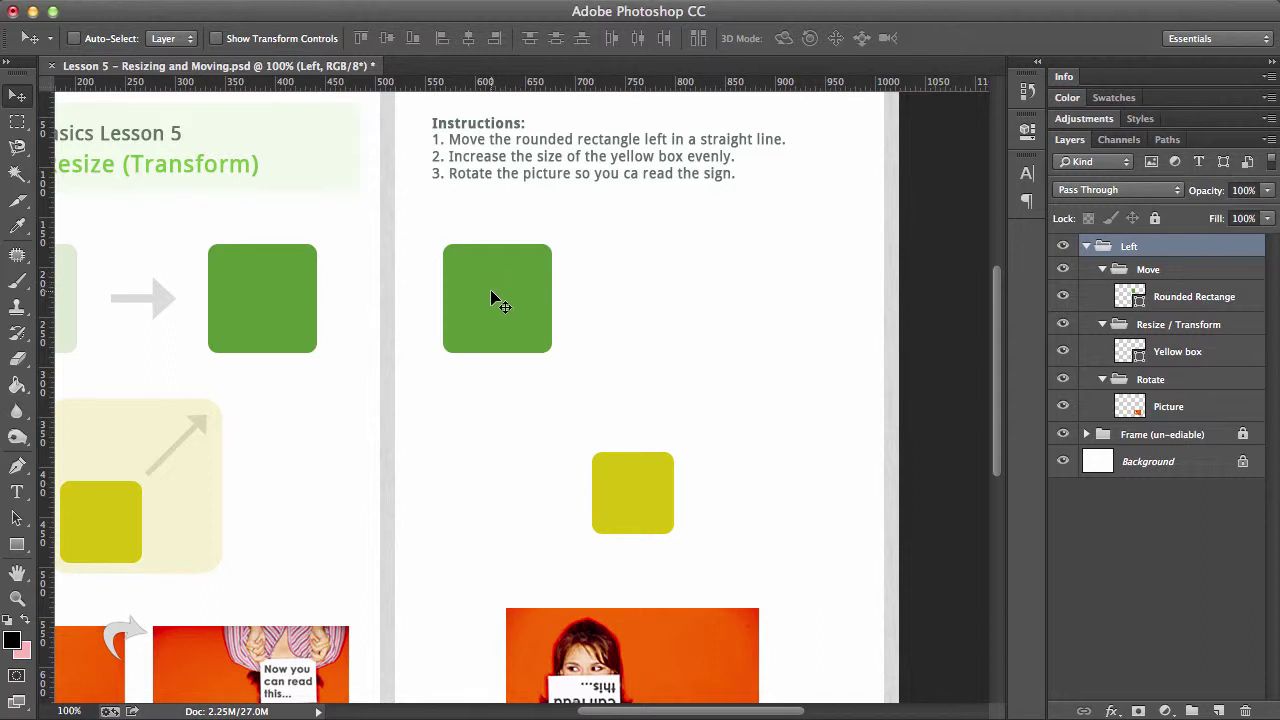
# Step: Select the Rounded Rectangle layer and slide the green rectangle 28 px right with no vertical change
pyautogui.moveTo(491, 294)
pyautogui.mouseDown()
pyautogui.moveTo(719, 295)
pyautogui.moveTo(468, 276)
pyautogui.moveTo(510, 277)
pyautogui.mouseUp()
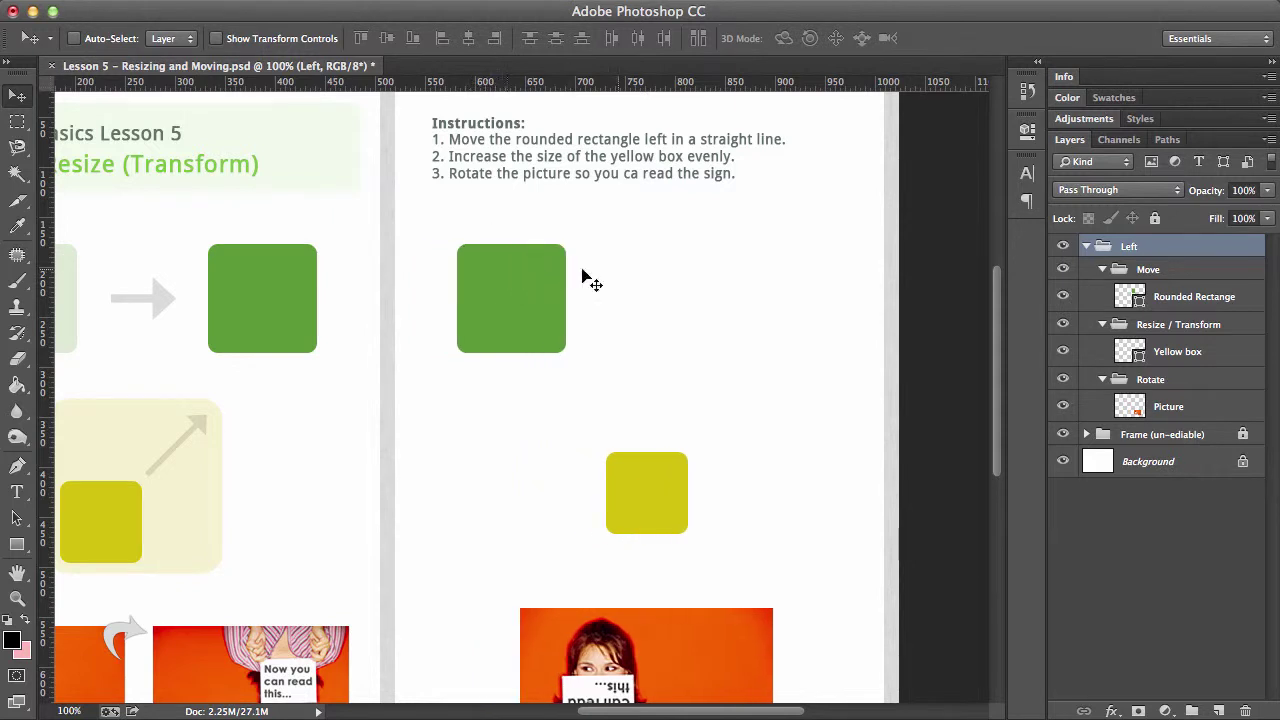
pyautogui.click(1183, 302)
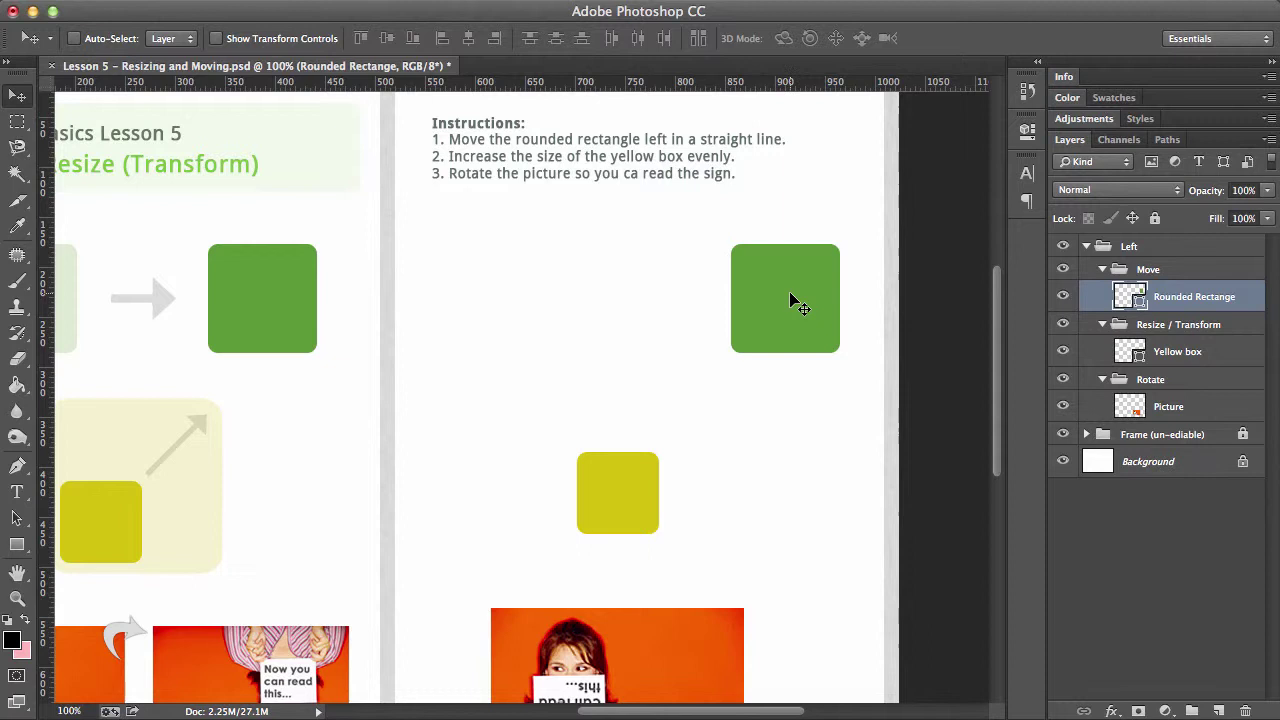
pyautogui.moveTo(790, 300); pyautogui.dragTo(800, 378)
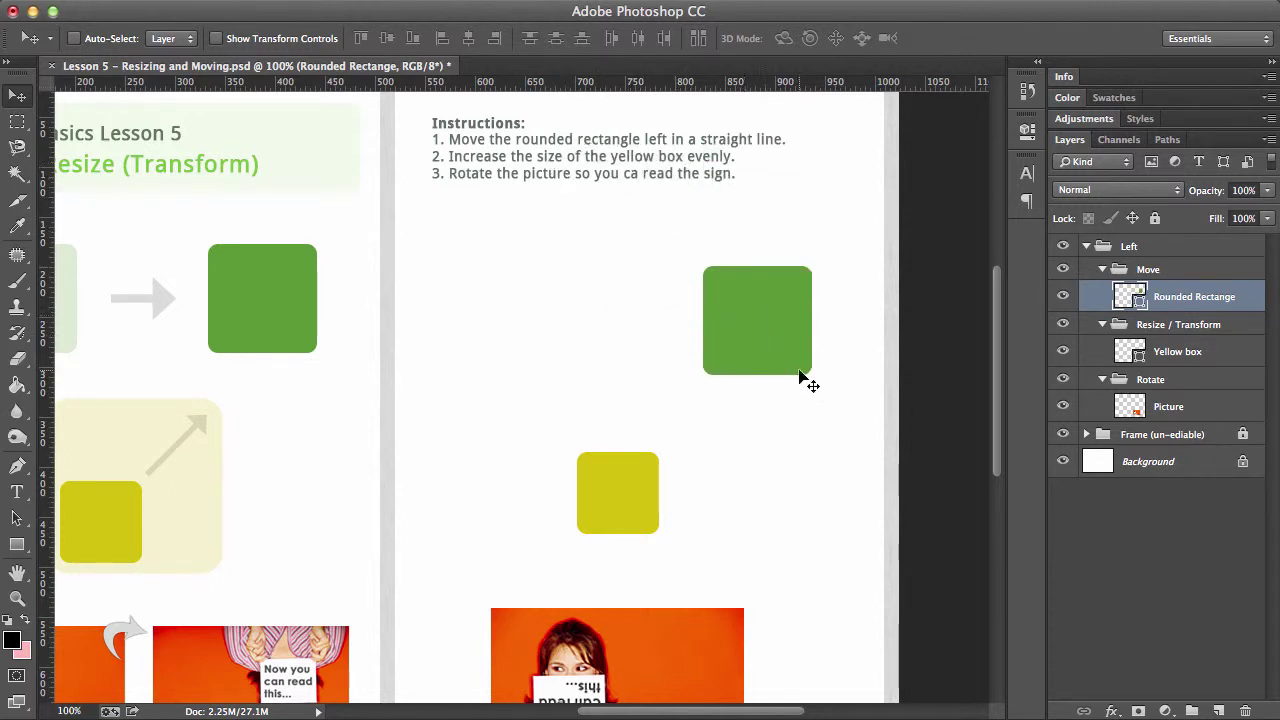
pyautogui.moveTo(766, 337); pyautogui.dragTo(793, 336)
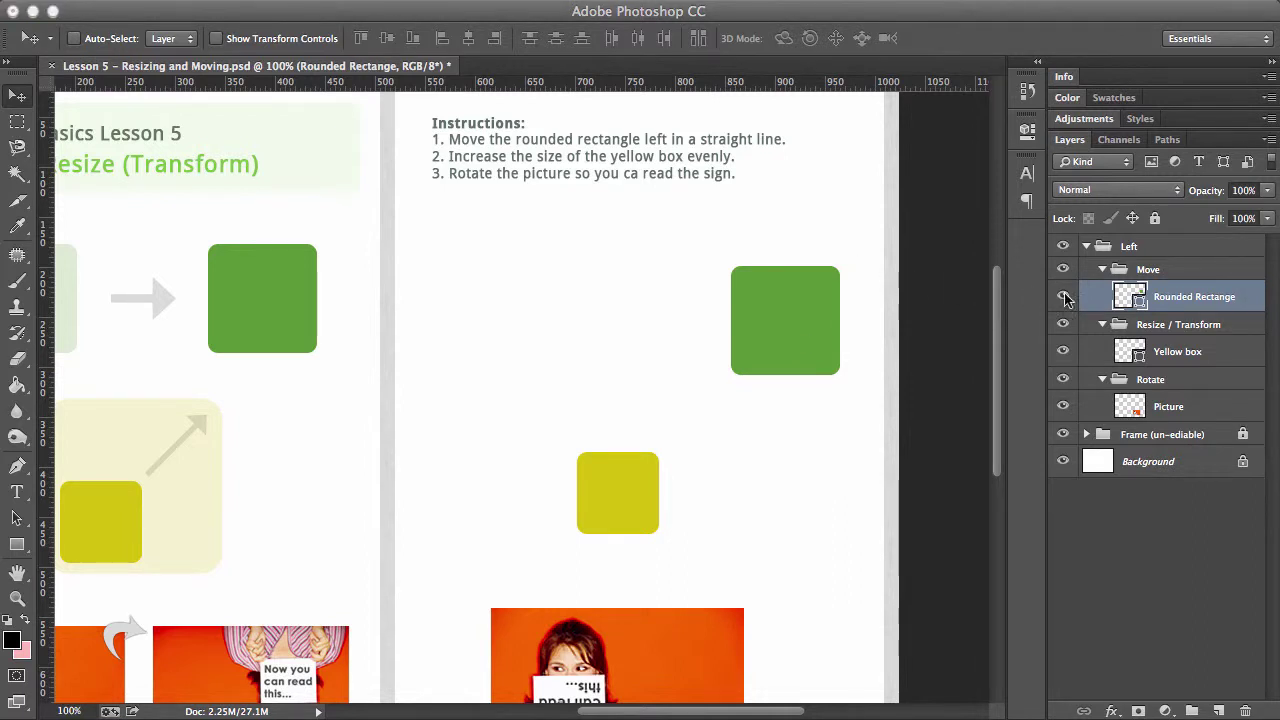
pyautogui.click(1183, 354)
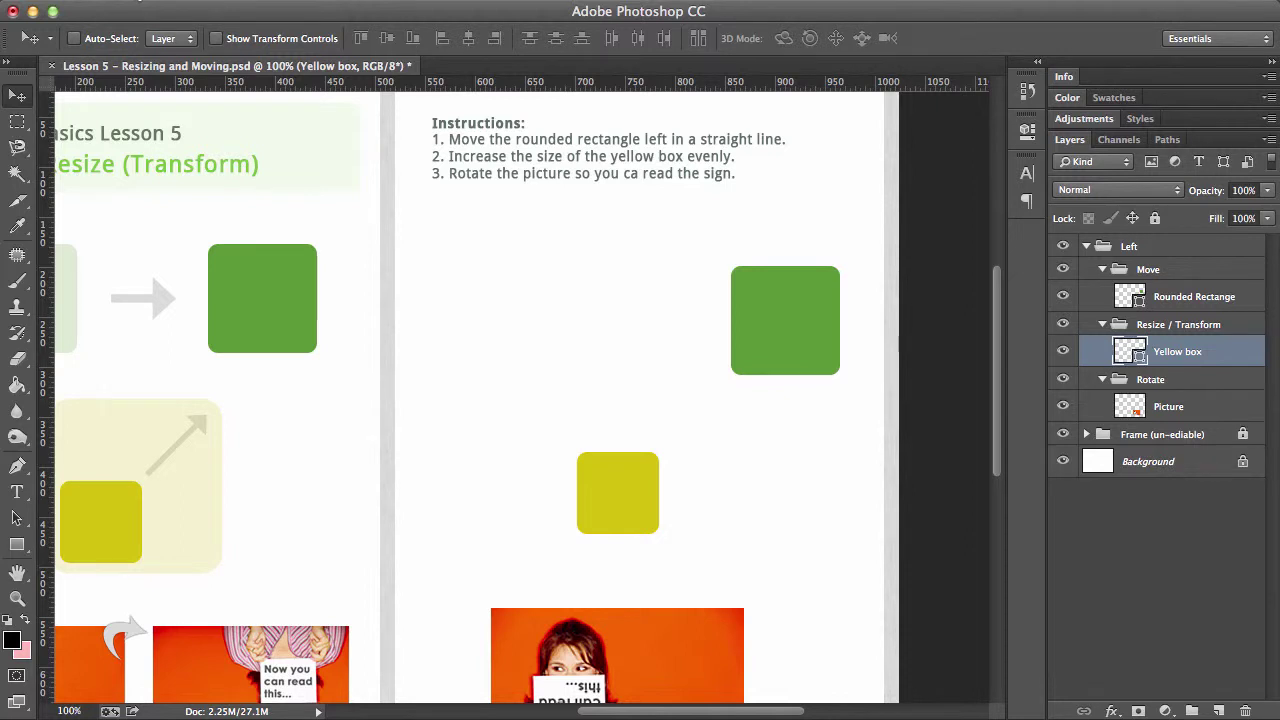
# Step: Free Transform the yellow box, dragging its side handles to 82.93% wide and 85.37% high
pyautogui.click(140, 0)
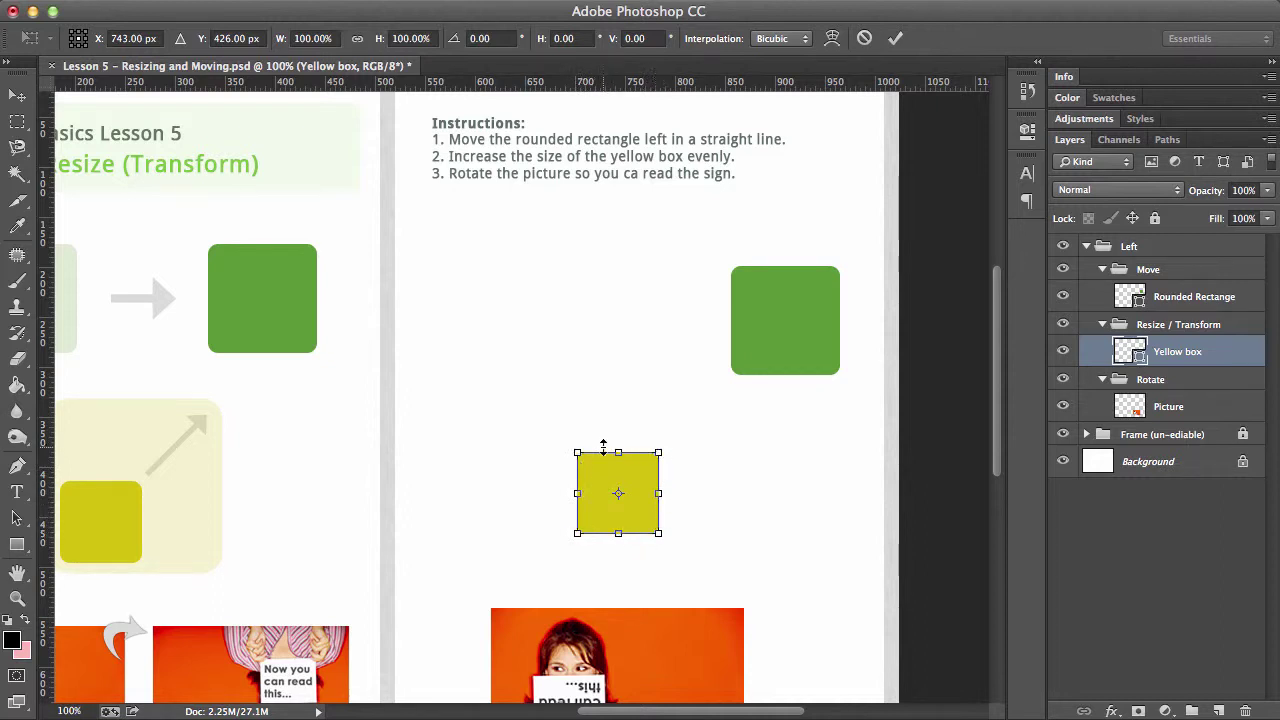
pyautogui.moveTo(658, 493); pyautogui.dragTo(574, 492)
pyautogui.moveTo(595, 535)
pyautogui.mouseDown()
pyautogui.moveTo(598, 557)
pyautogui.moveTo(597, 521)
pyautogui.mouseUp()
pyautogui.moveTo(610, 455)
pyautogui.mouseDown()
pyautogui.moveTo(609, 428)
pyautogui.moveTo(610, 454)
pyautogui.mouseUp()
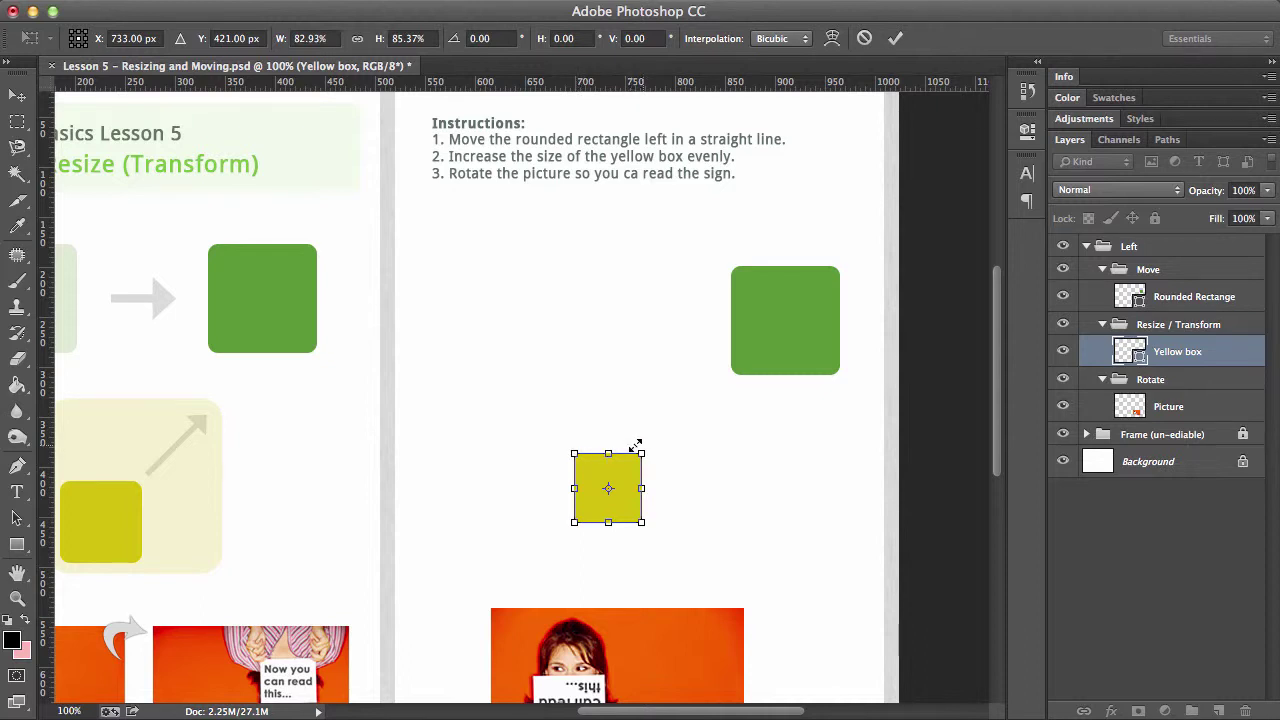
# Step: Drag the yellow box's handles larger, then cancel the transform to restore its original size
pyautogui.moveTo(641, 454); pyautogui.dragTo(702, 387)
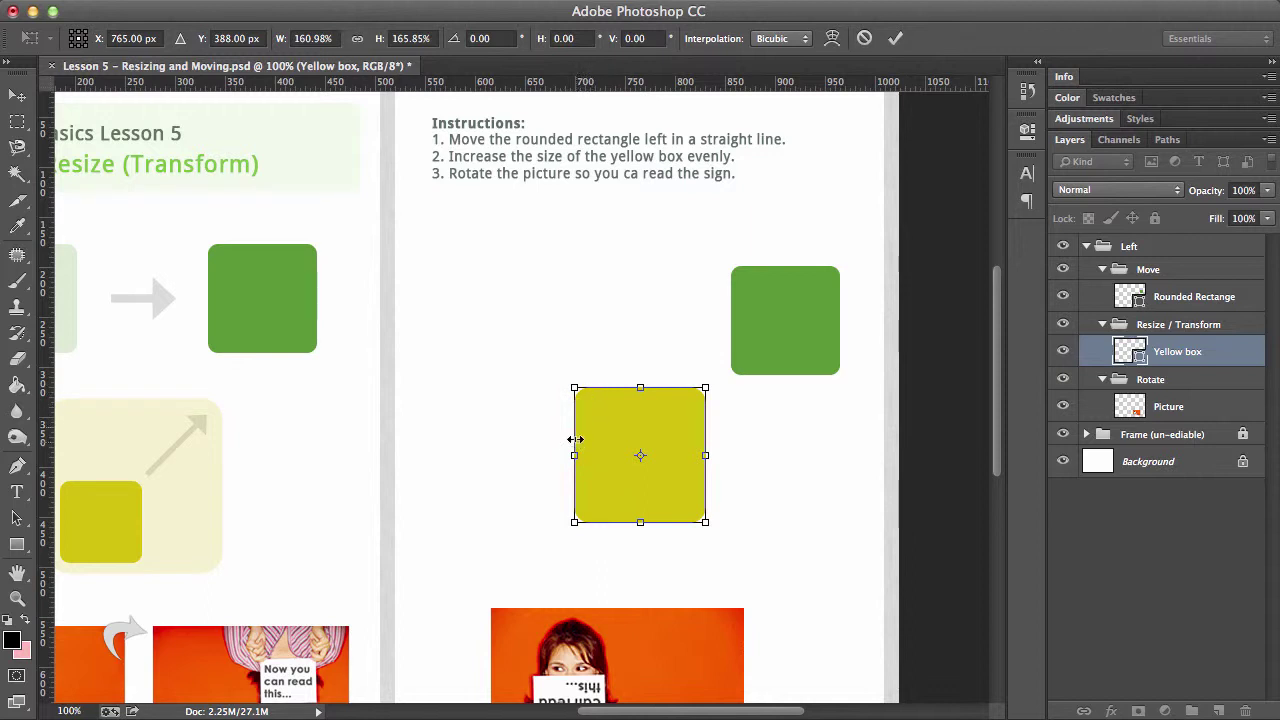
pyautogui.moveTo(575, 456); pyautogui.dragTo(444, 456)
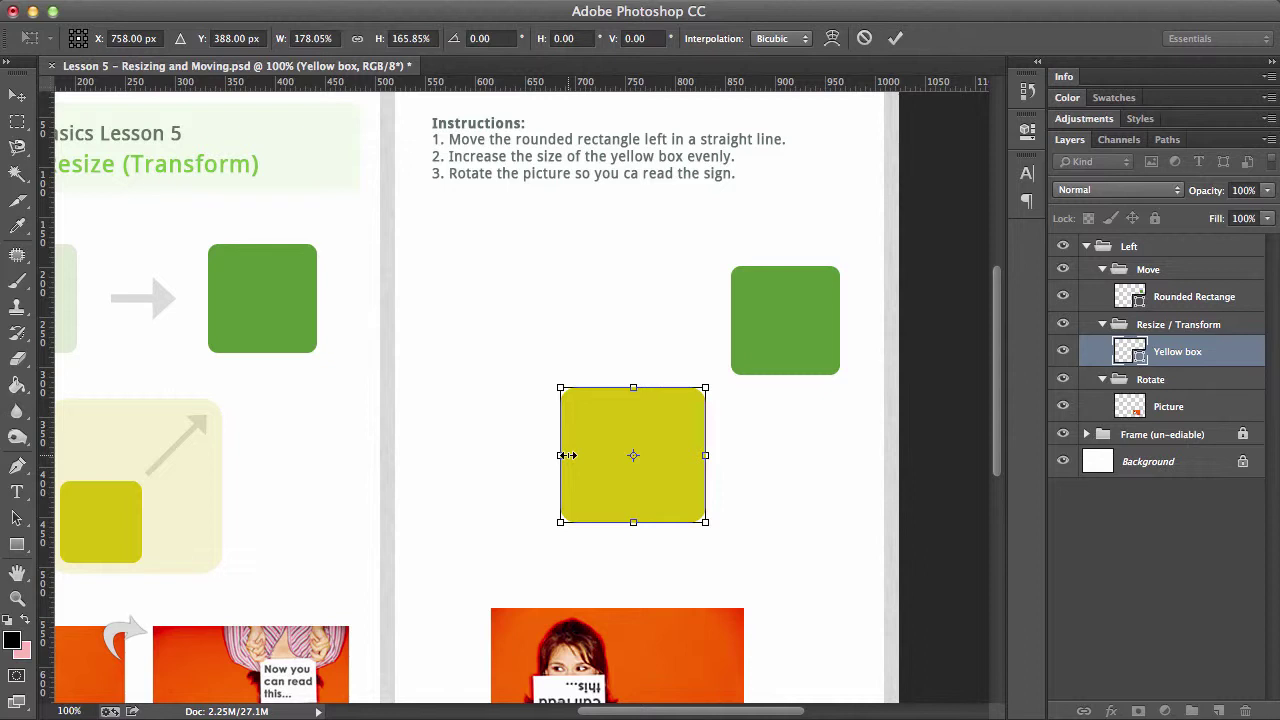
pyautogui.press('Escape')
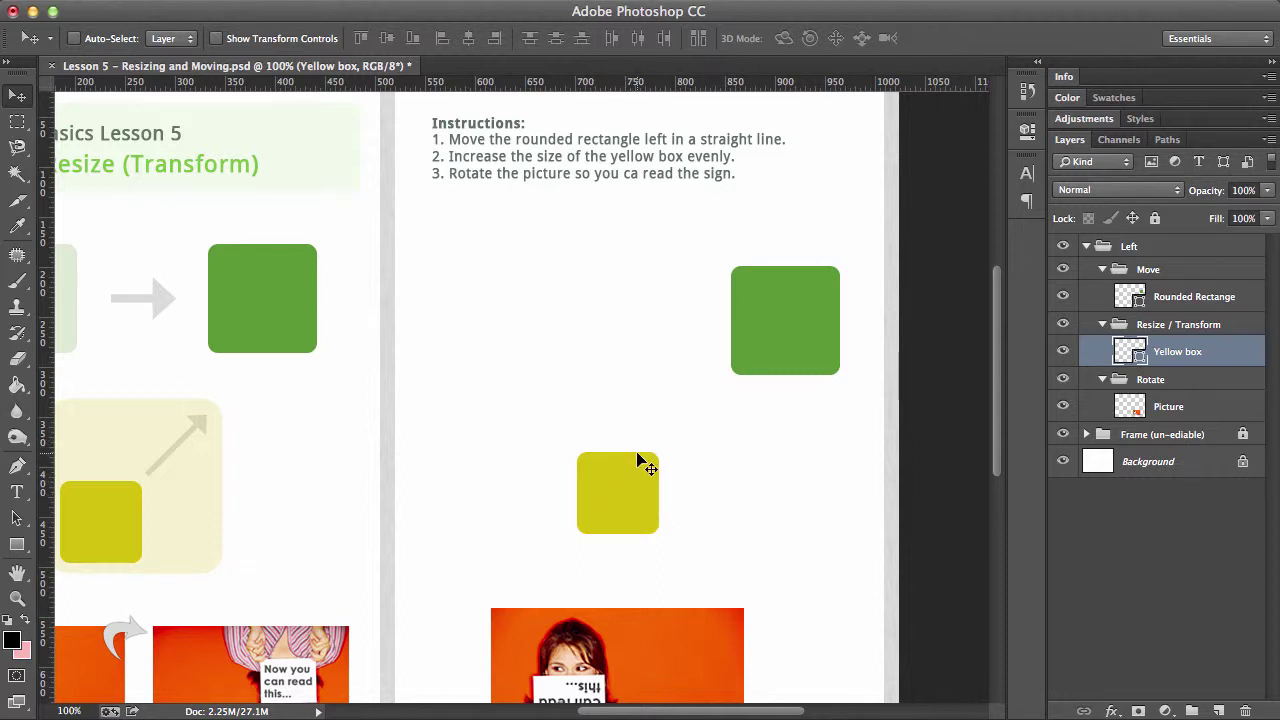
# Step: Scale the yellow box up proportionally, then shrink it to 67 × 67 px and commit
pyautogui.press('super+t')
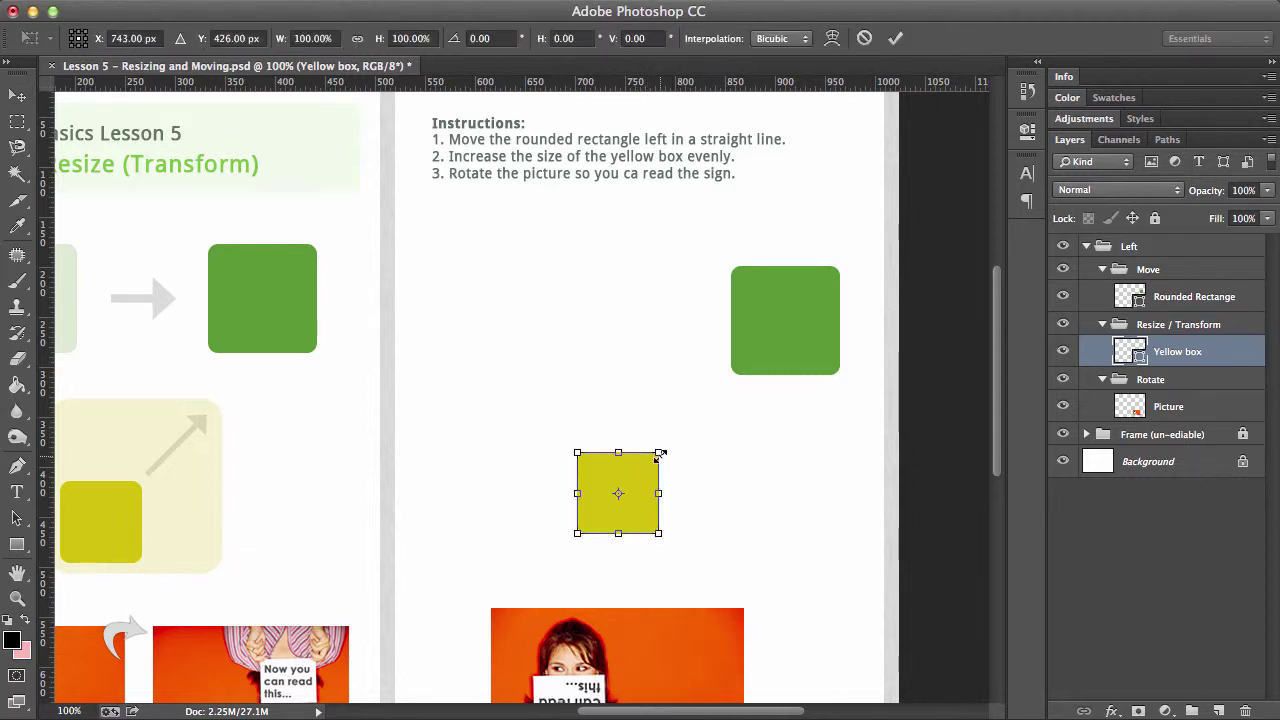
pyautogui.moveTo(658, 453); pyautogui.dragTo(748, 392)
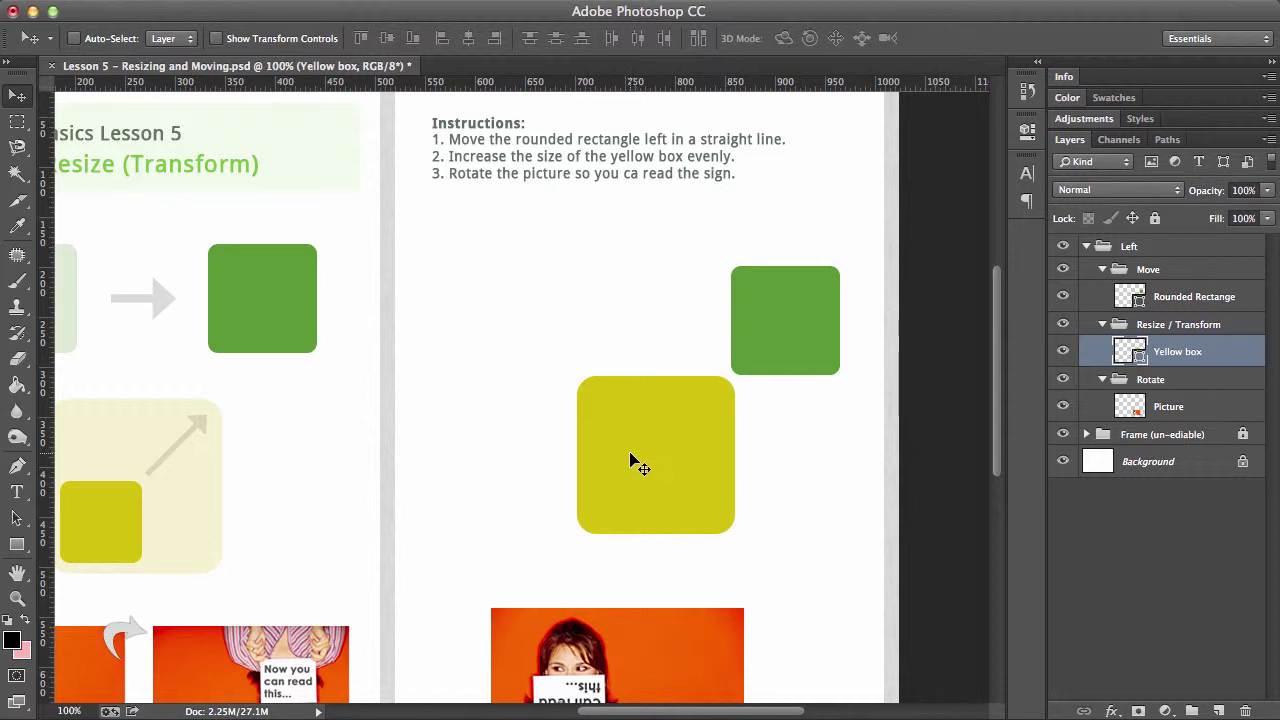
pyautogui.press('super+t')
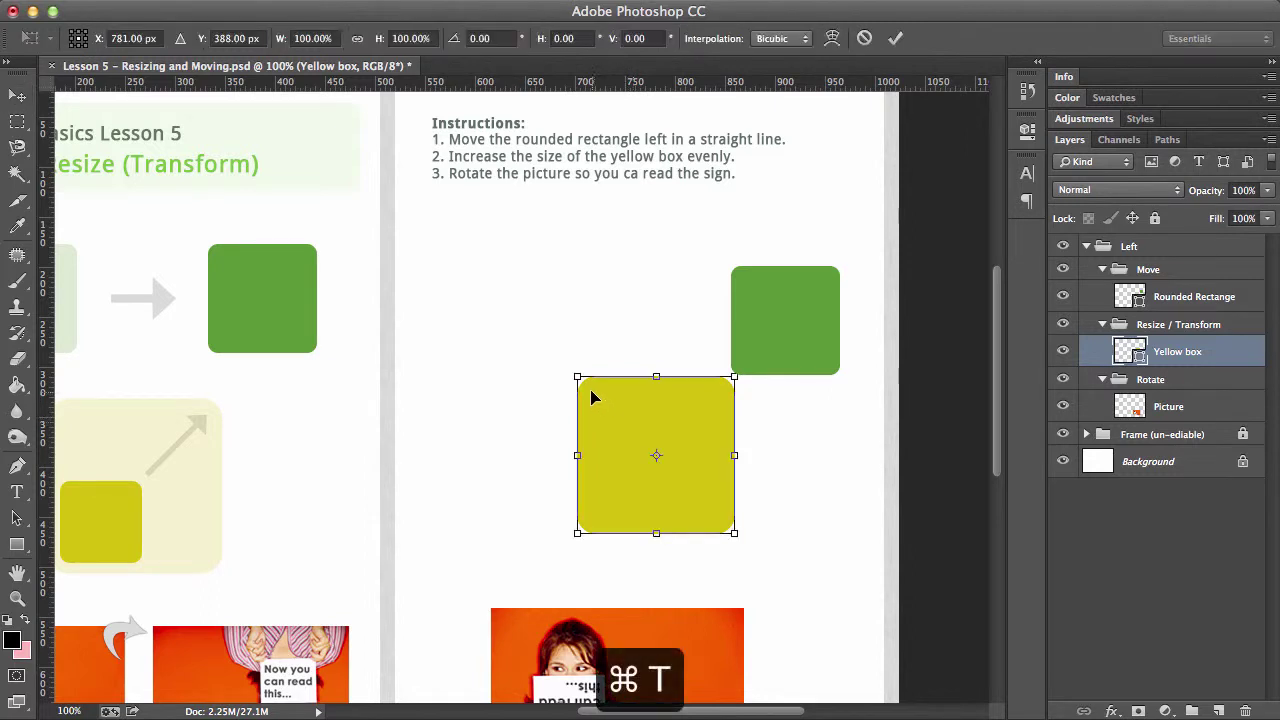
pyautogui.moveTo(576, 377); pyautogui.dragTo(670, 469)
pyautogui.press('super+Return')
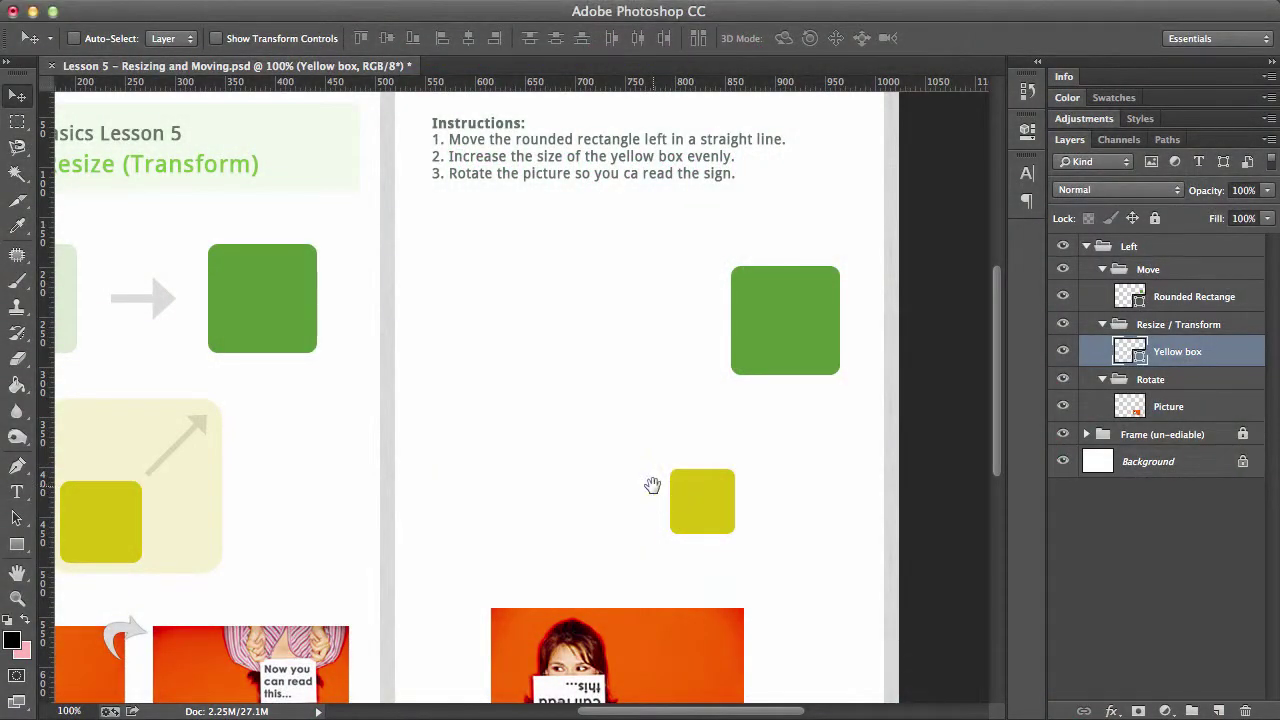
# Step: Pan down to the picture, select the Picture layer, and trial-widen it to 133.20% with Free Transform
pyautogui.moveTo(652, 485); pyautogui.dragTo(687, 280)
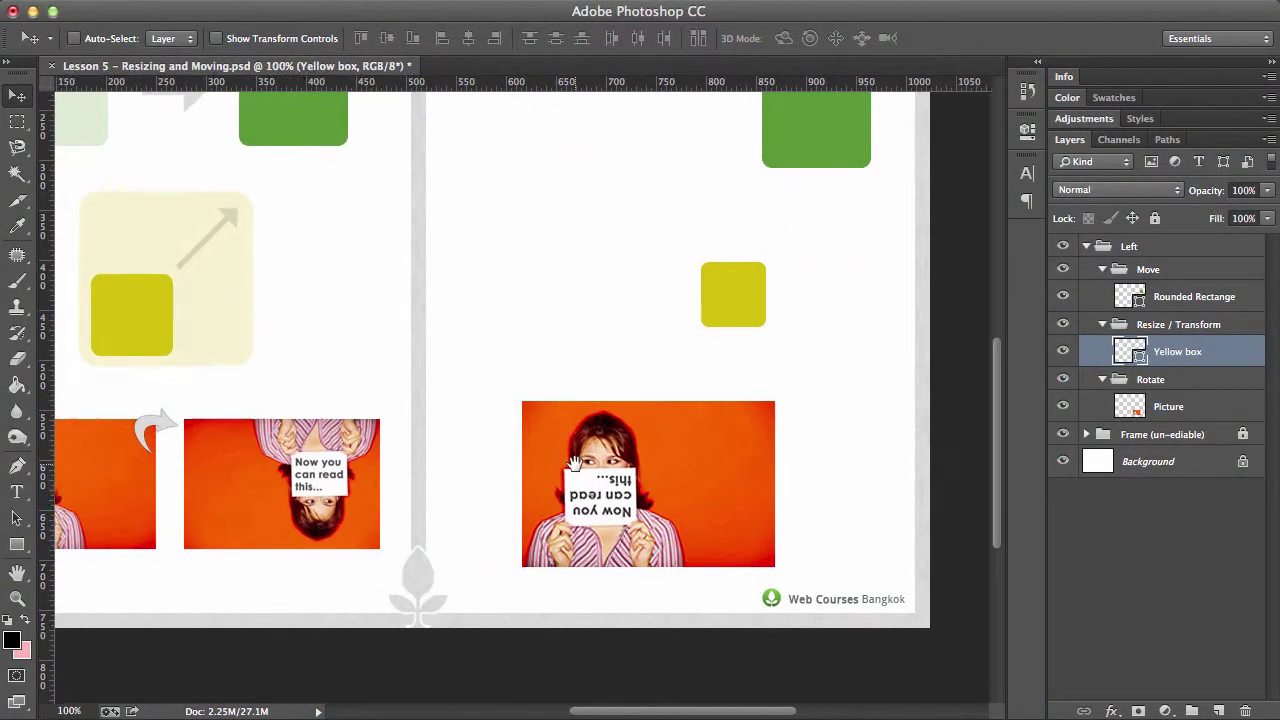
pyautogui.moveTo(575, 462); pyautogui.dragTo(640, 464)
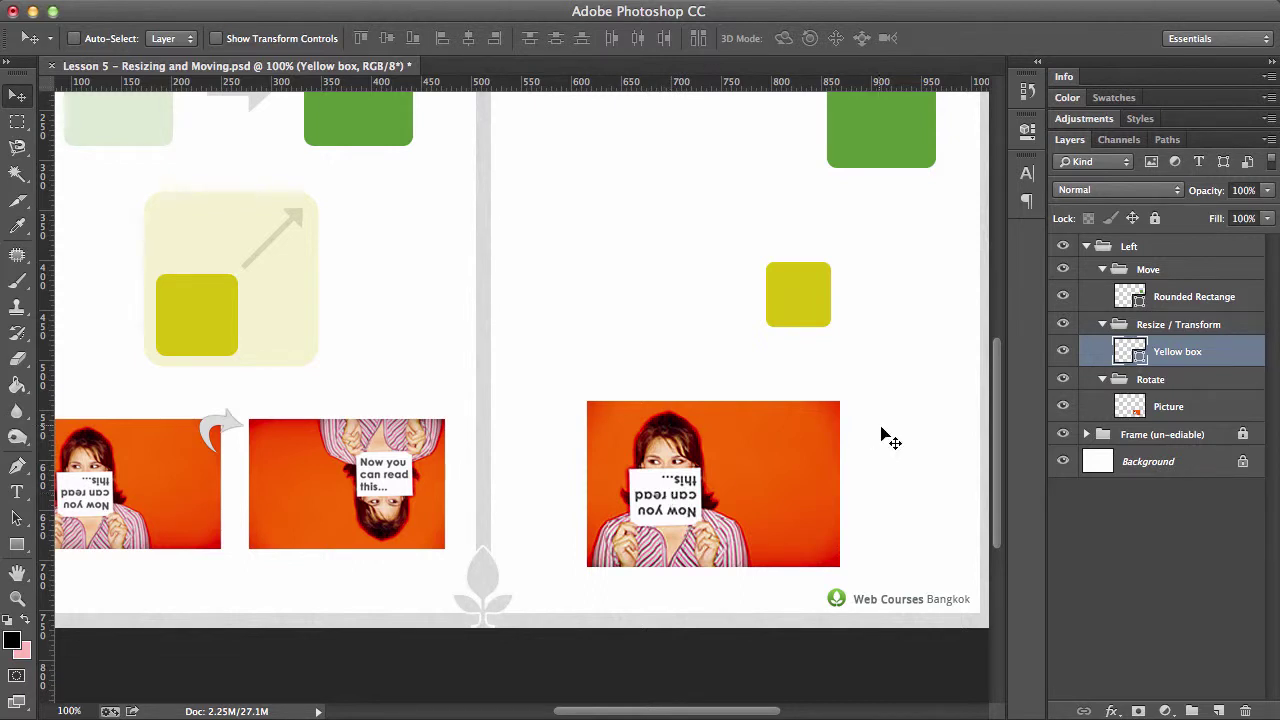
pyautogui.click(1165, 408)
pyautogui.moveTo(748, 478); pyautogui.dragTo(635, 476)
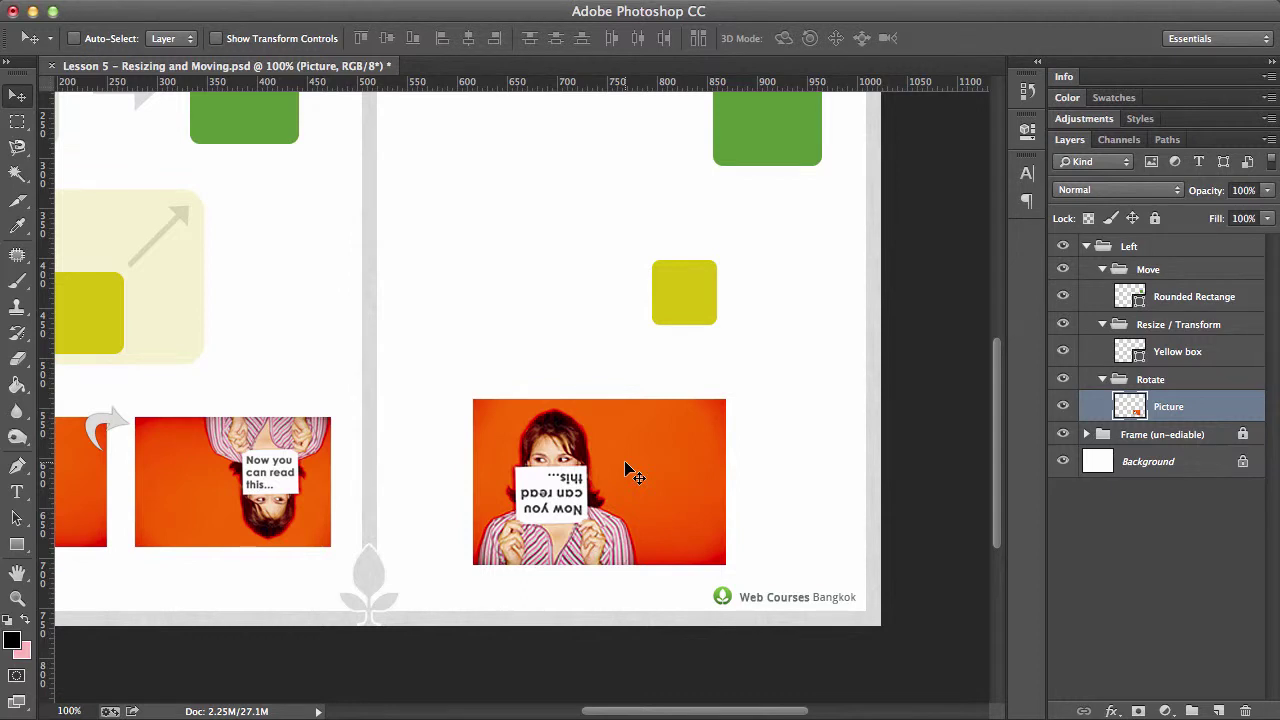
pyautogui.hotkey('ctrl', 't')
pyautogui.moveTo(726, 482); pyautogui.dragTo(815, 483)
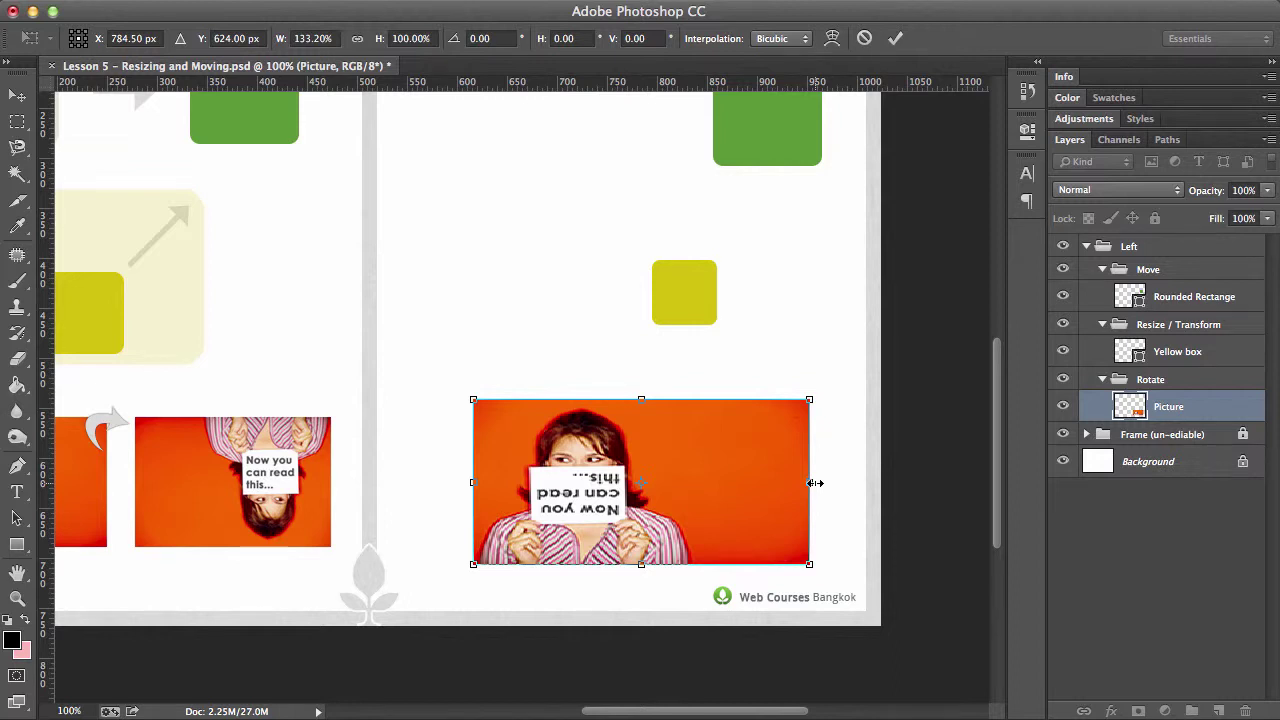
# Step: Cancel the widening, then shrink the picture to 79.45% × 65.66%, move it, and tilt it 12.75°
pyautogui.press('Escape')
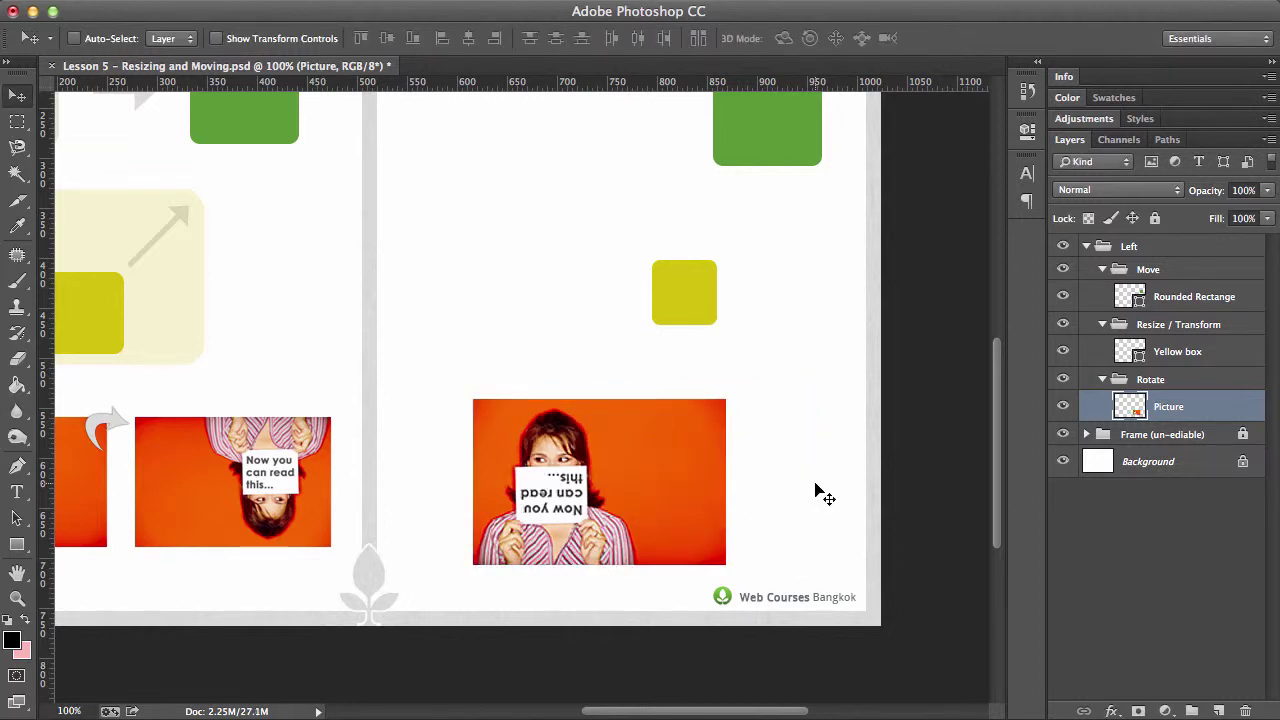
pyautogui.press('super+t')
pyautogui.moveTo(738, 400); pyautogui.dragTo(650, 398)
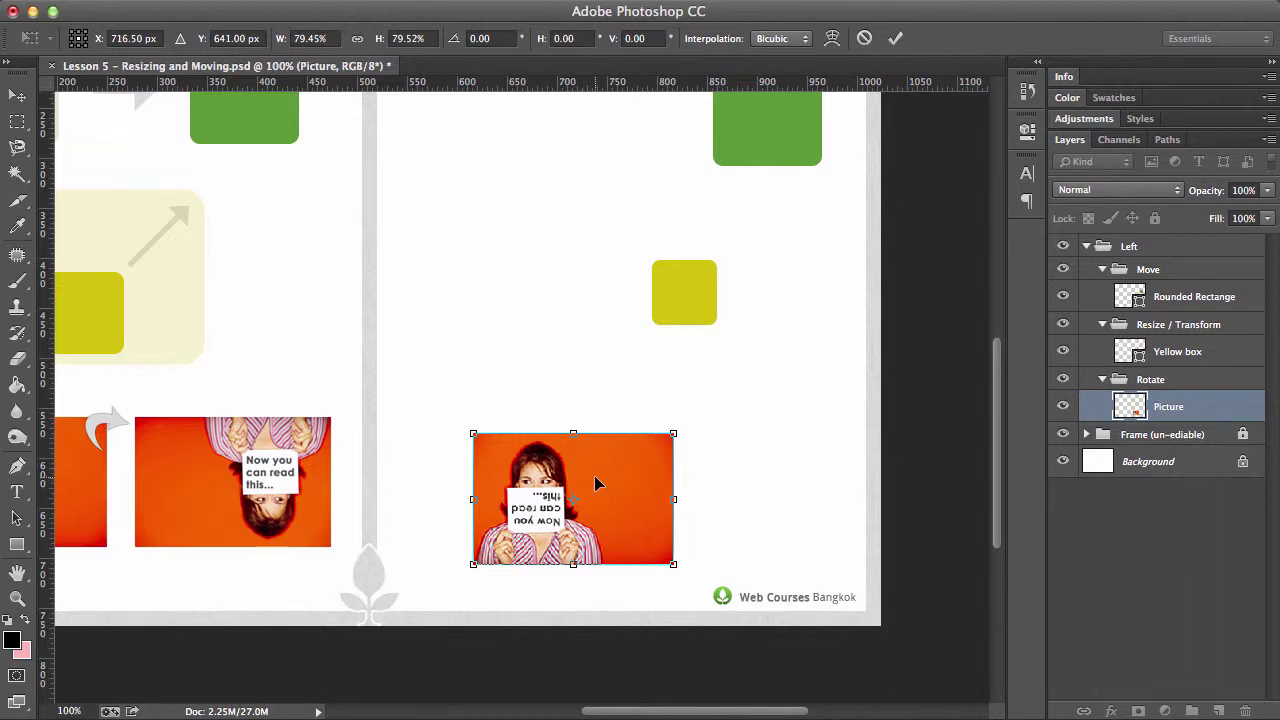
pyautogui.moveTo(595, 484)
pyautogui.mouseDown()
pyautogui.moveTo(631, 425)
pyautogui.moveTo(566, 370)
pyautogui.moveTo(534, 465)
pyautogui.moveTo(576, 474)
pyautogui.mouseUp()
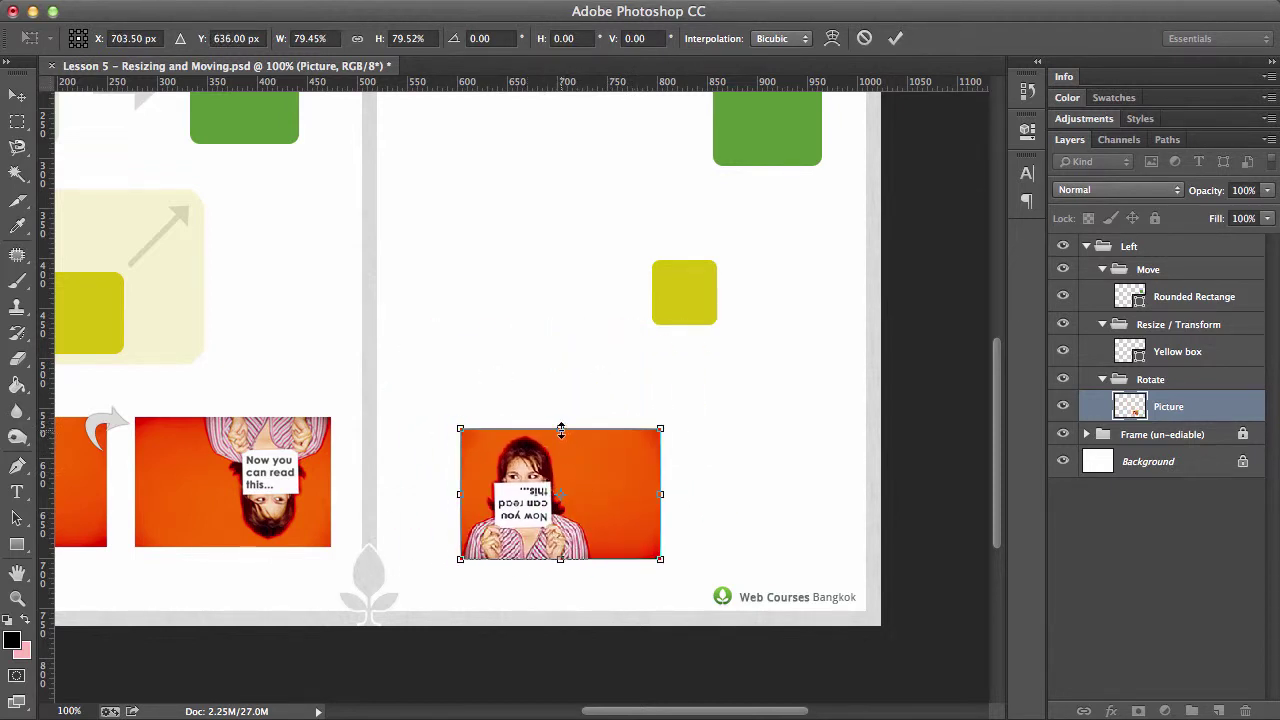
pyautogui.moveTo(561, 430)
pyautogui.mouseDown()
pyautogui.moveTo(561, 352)
pyautogui.moveTo(561, 451)
pyautogui.mouseUp()
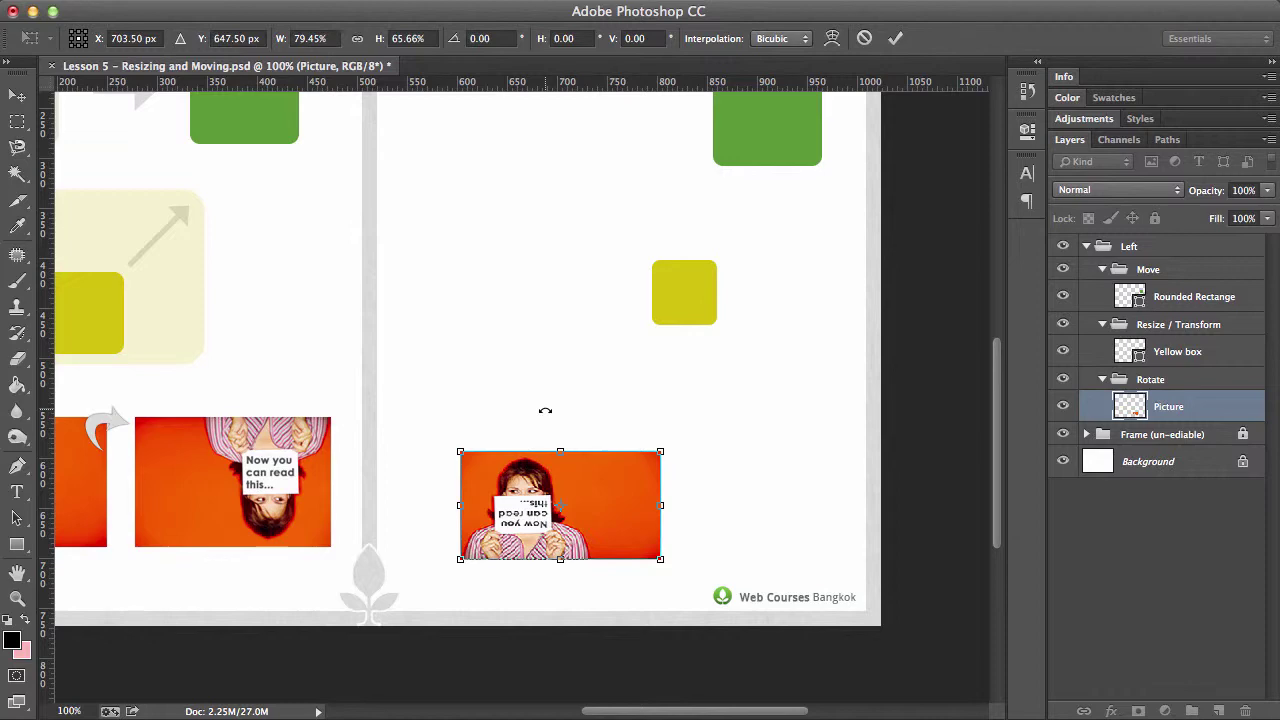
pyautogui.moveTo(545, 410); pyautogui.dragTo(578, 372)
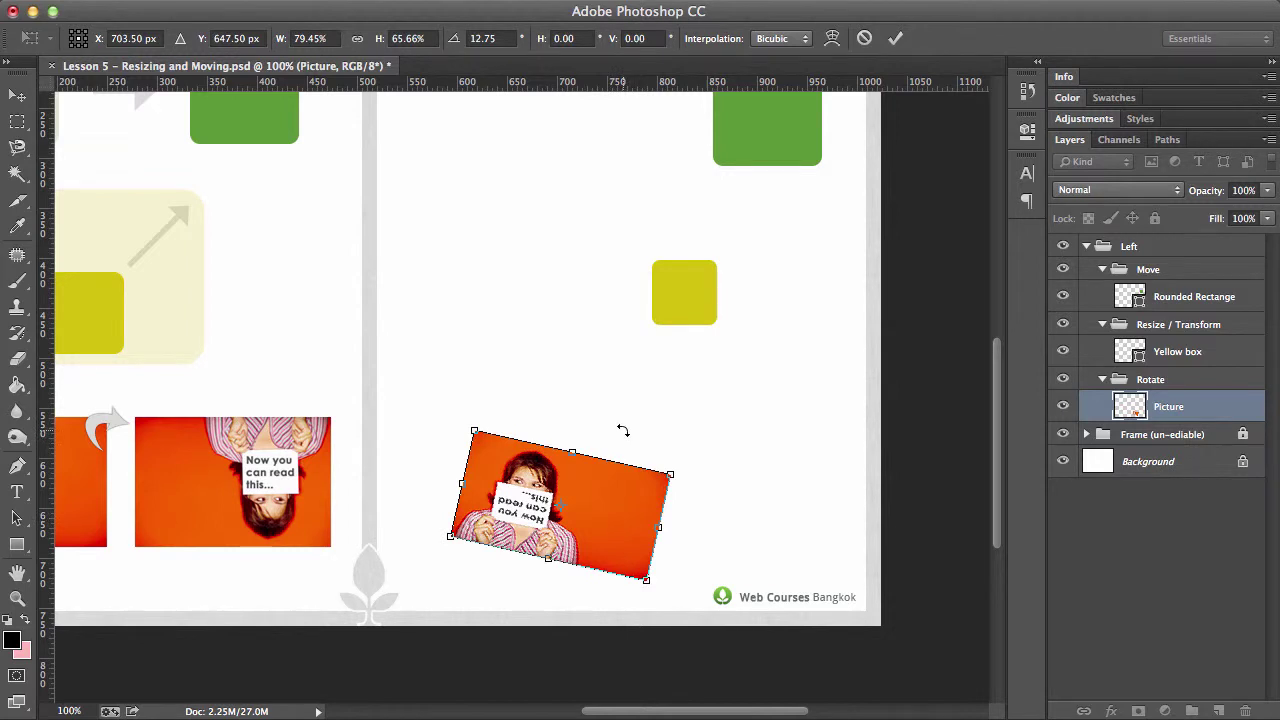
# Step: Cancel the trial transform, then rotate the picture 180° and apply it so the sign reads upright
pyautogui.press('Escape')
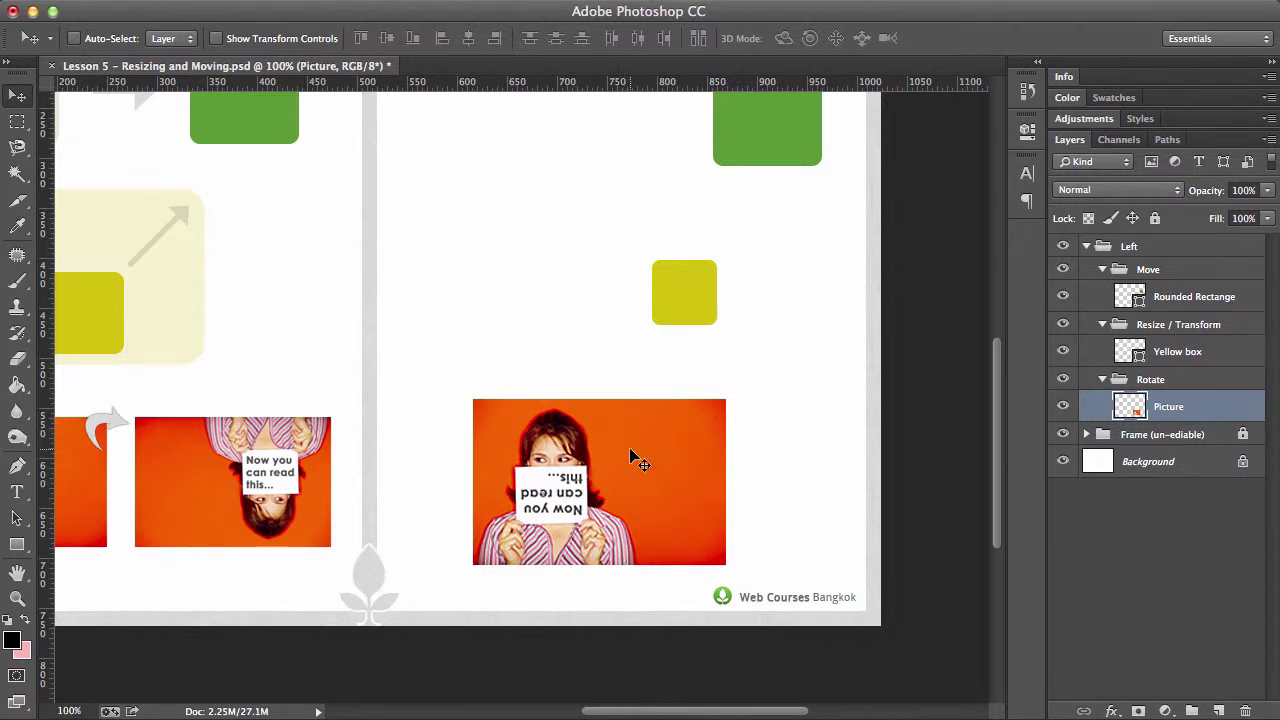
pyautogui.hotkey('ctrl', 't')
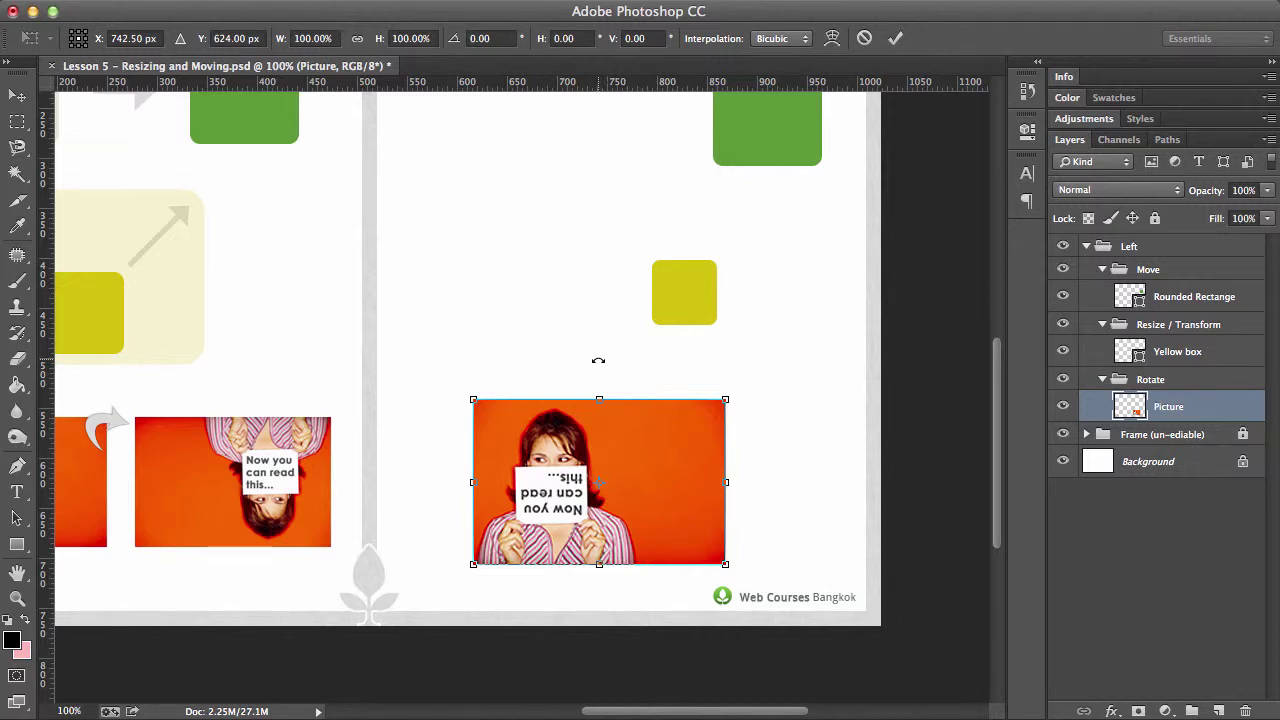
pyautogui.moveTo(597, 357); pyautogui.dragTo(590, 586)
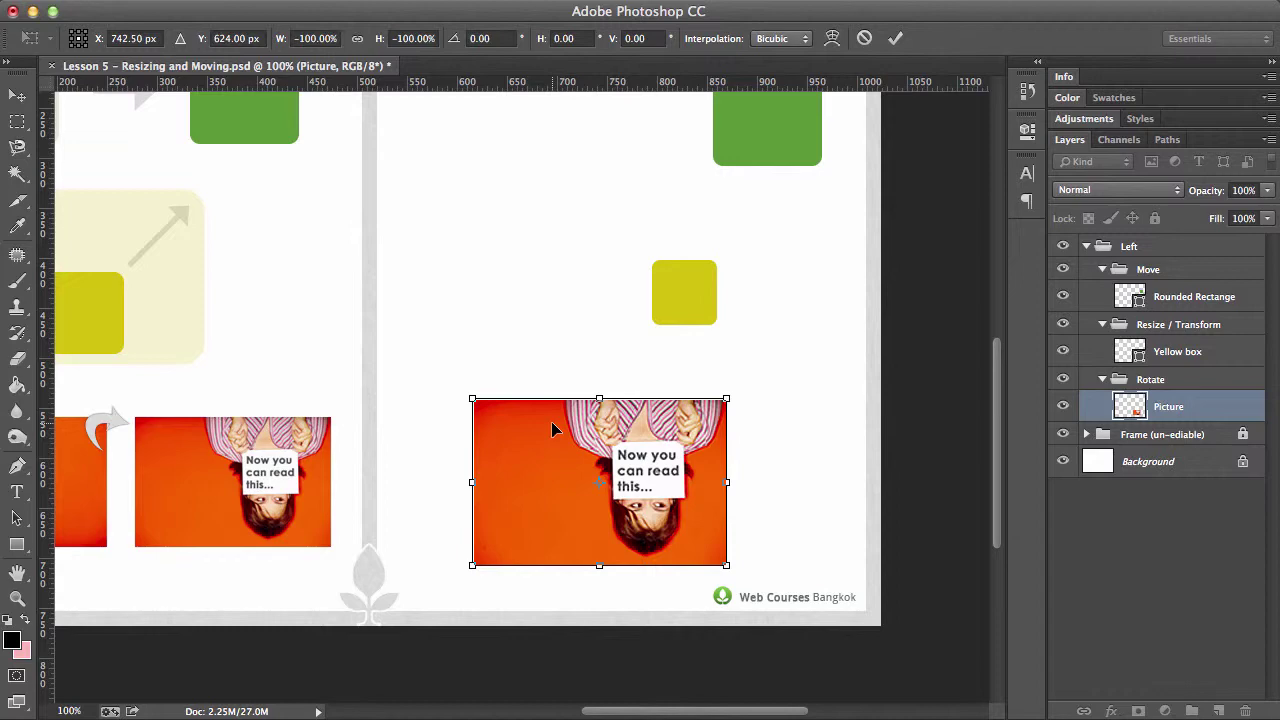
pyautogui.press('Return')
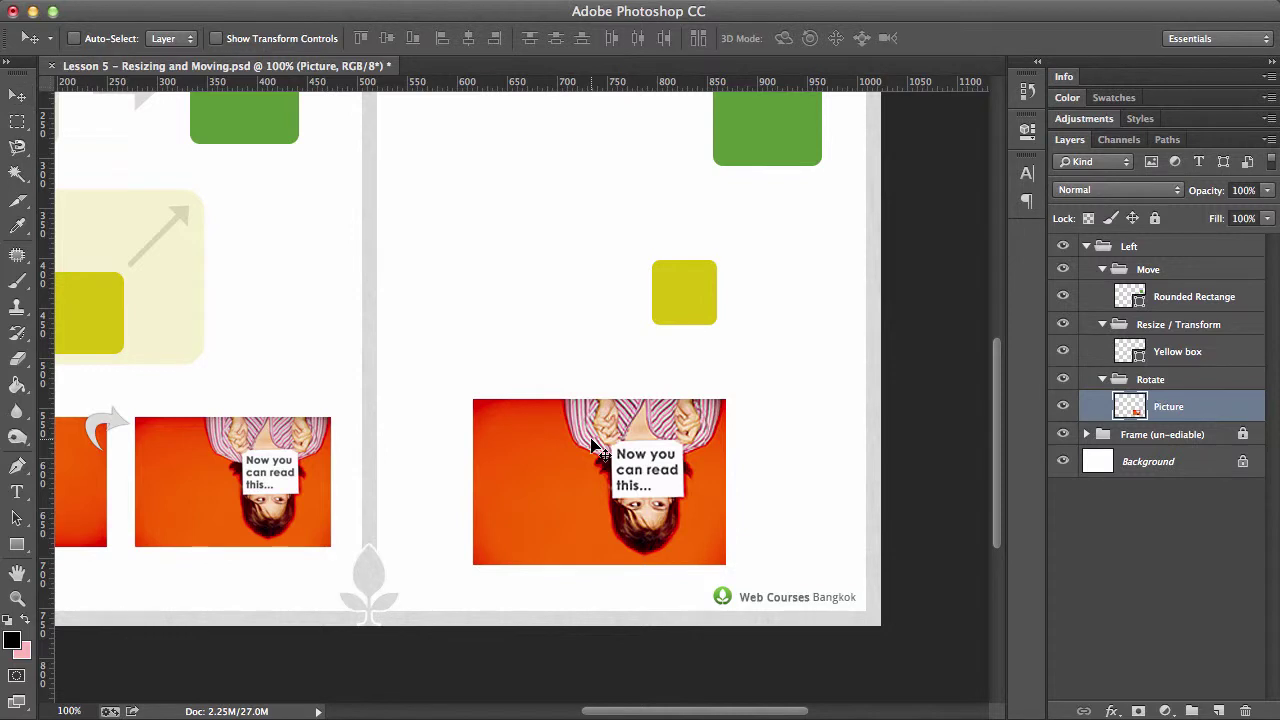
# Step: Rotate the picture around an off-centre pivot, then cancel that transform
pyautogui.hotkey('ctrl', 't')
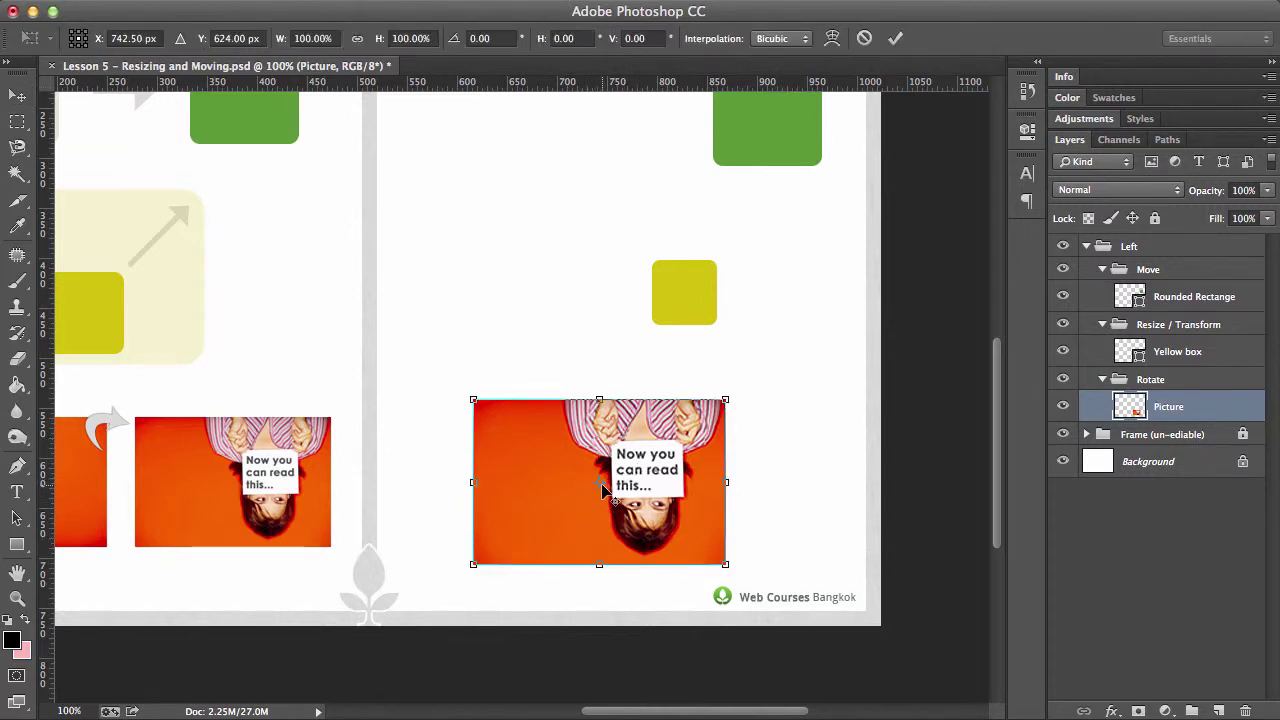
pyautogui.moveTo(599, 482); pyautogui.dragTo(503, 325)
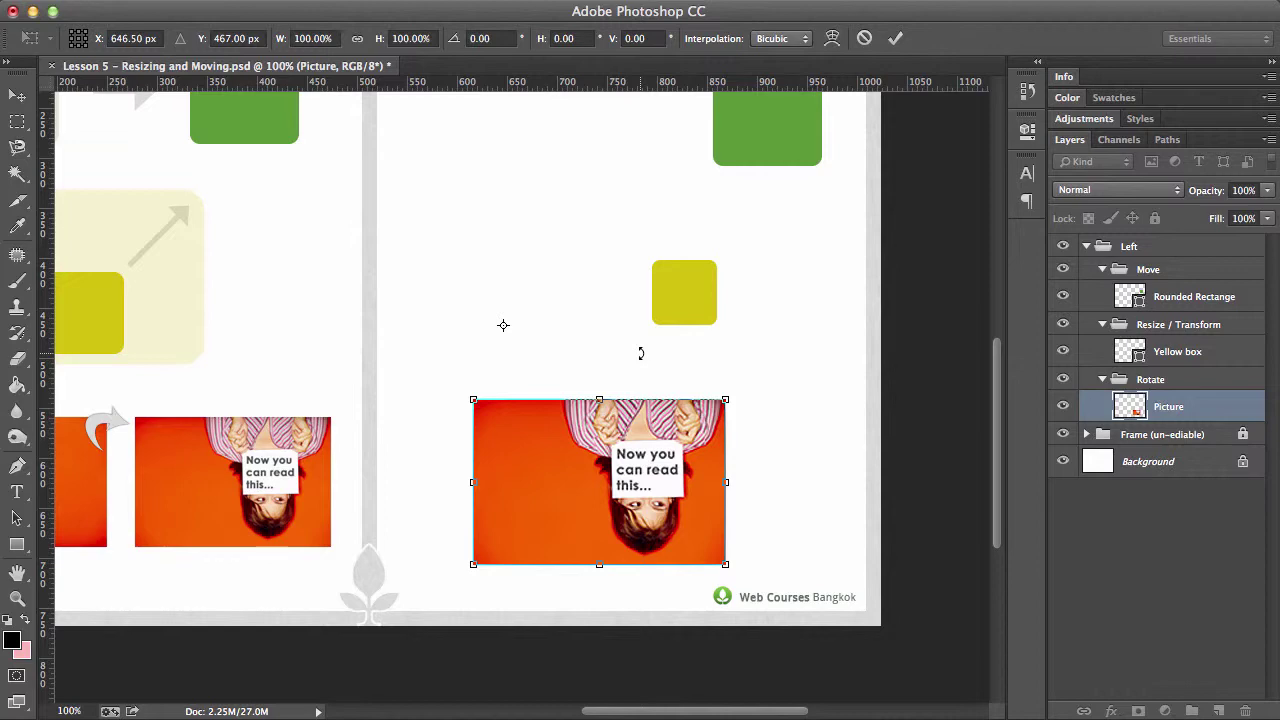
pyautogui.moveTo(631, 337); pyautogui.dragTo(491, 438)
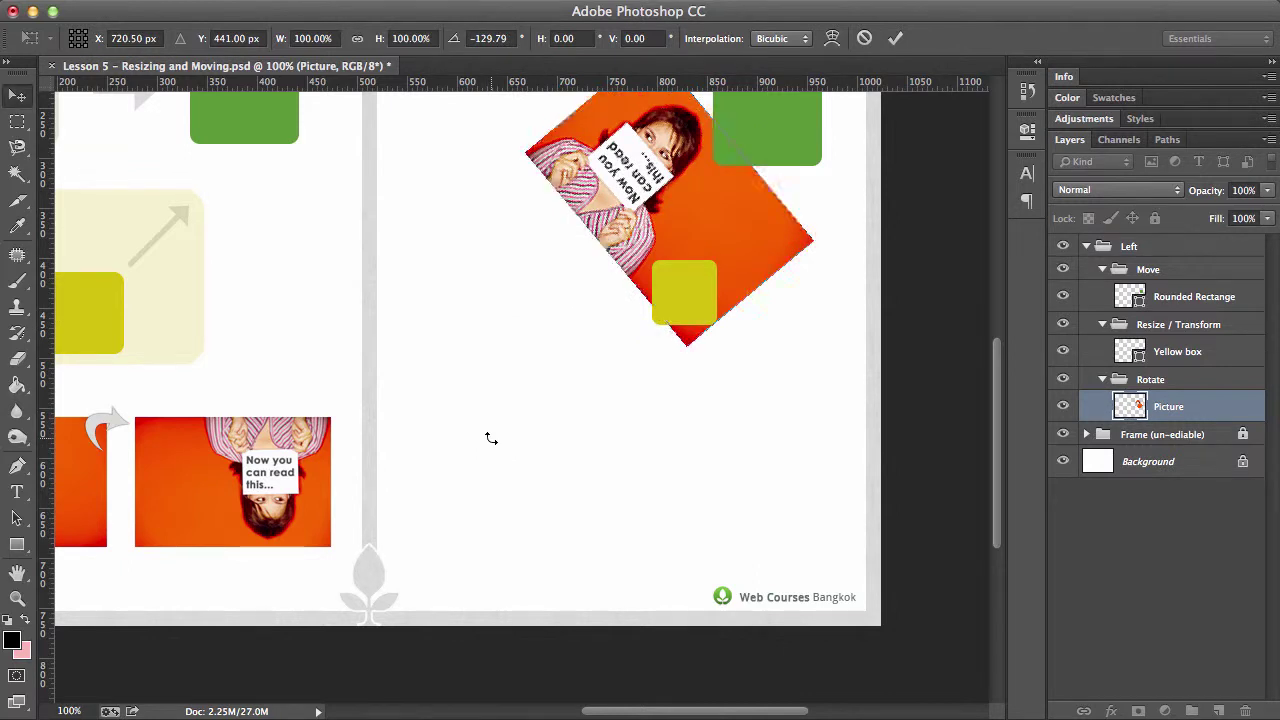
pyautogui.press('Escape')
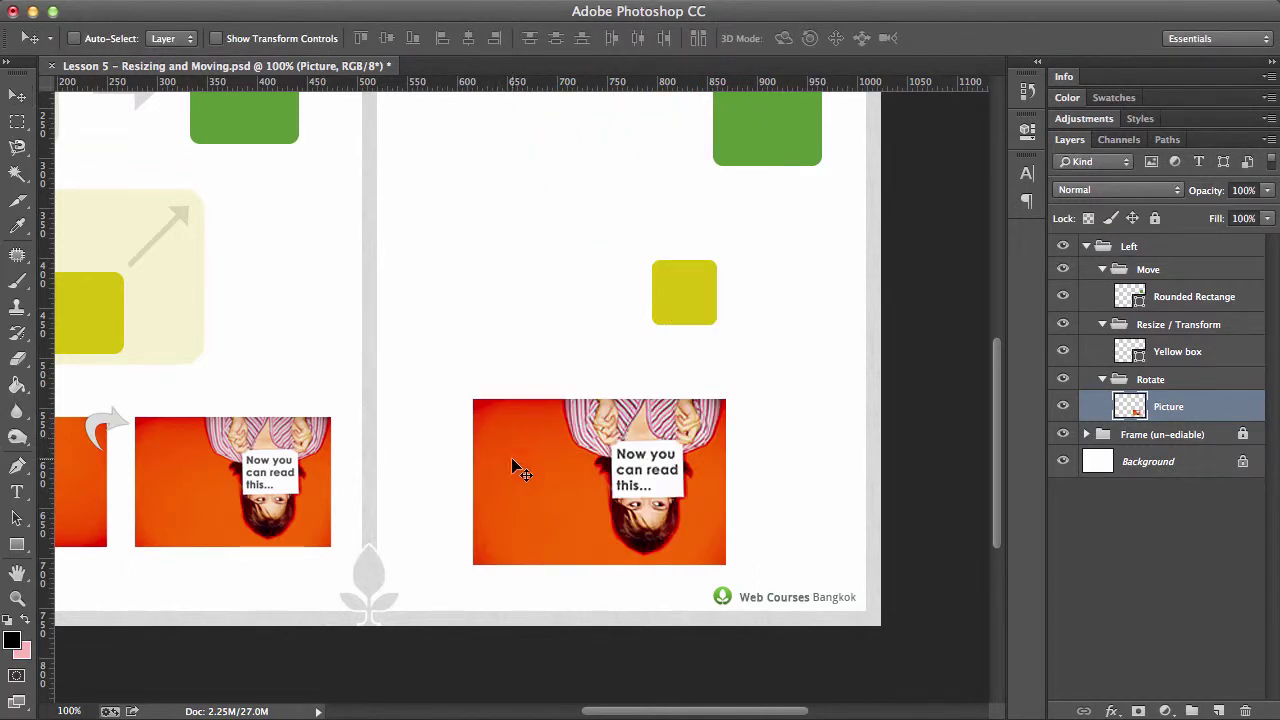
# Step: Rotate the picture about a pivot above it to roughly -119.83°, leaving the transform pending
pyautogui.hotkey('ctrl', 't')
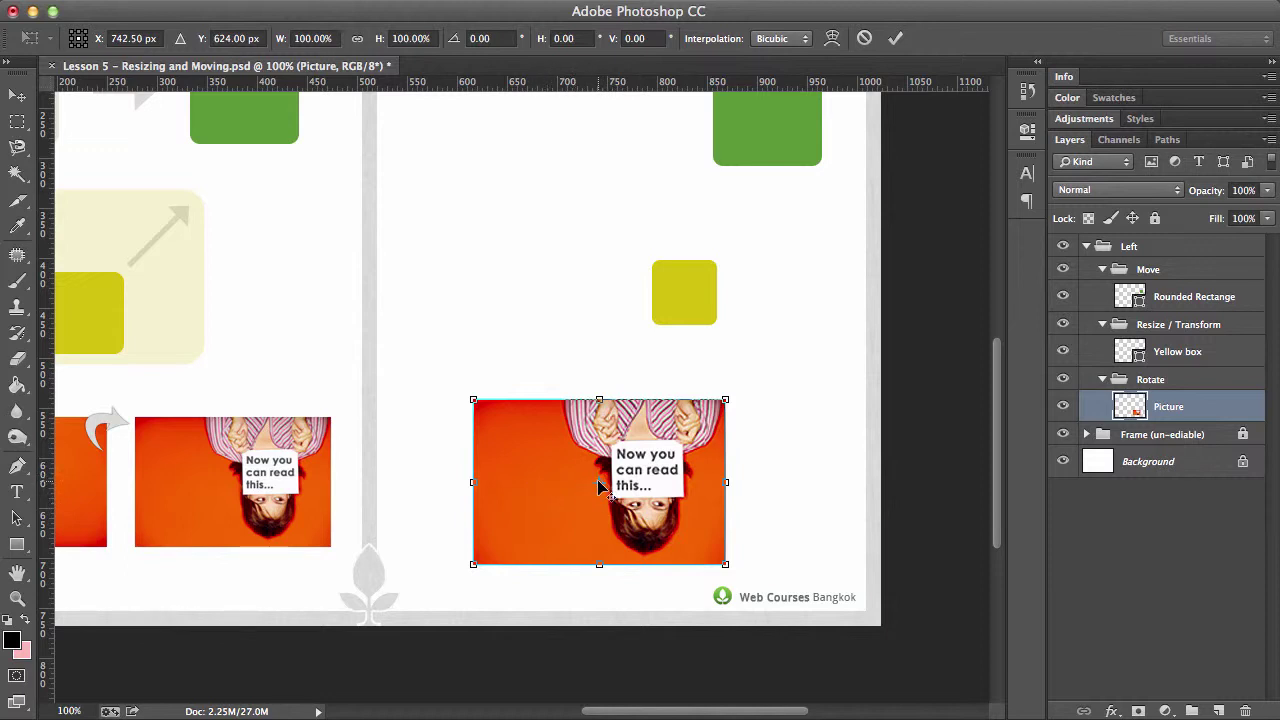
pyautogui.moveTo(600, 487); pyautogui.dragTo(600, 378)
pyautogui.moveTo(690, 395); pyautogui.dragTo(457, 491)
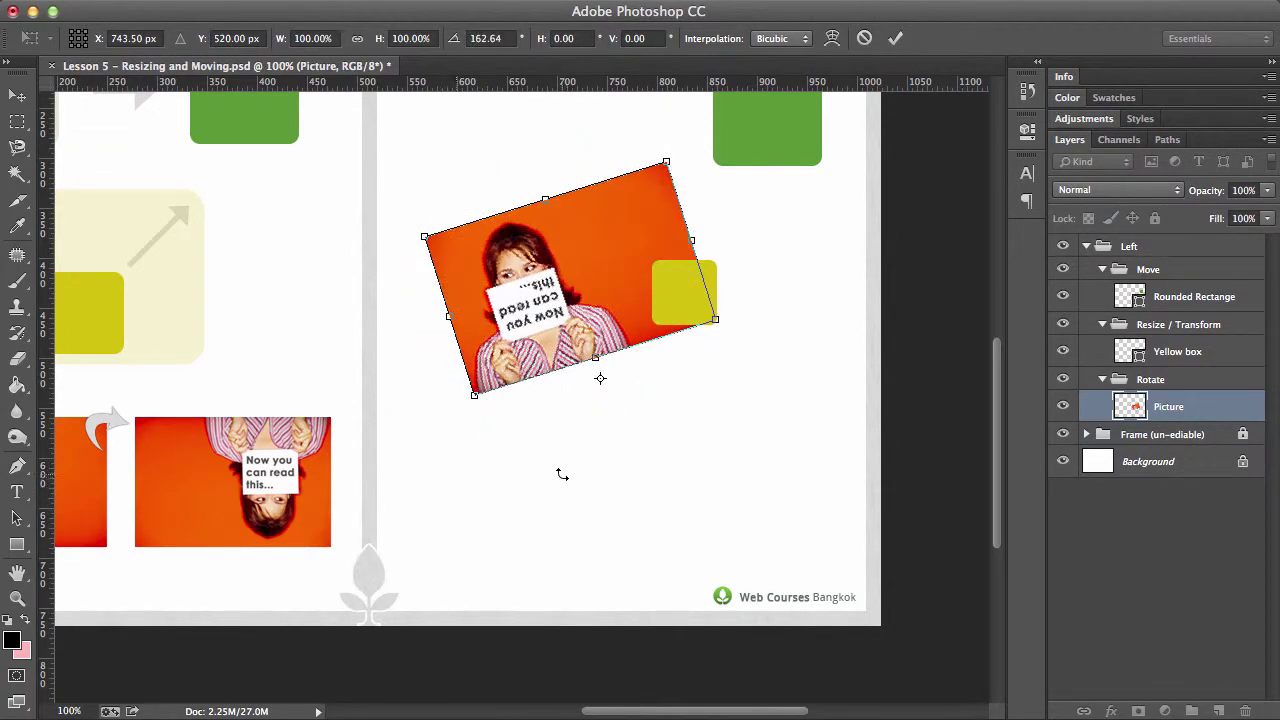
pyautogui.moveTo(562, 474); pyautogui.dragTo(491, 314)
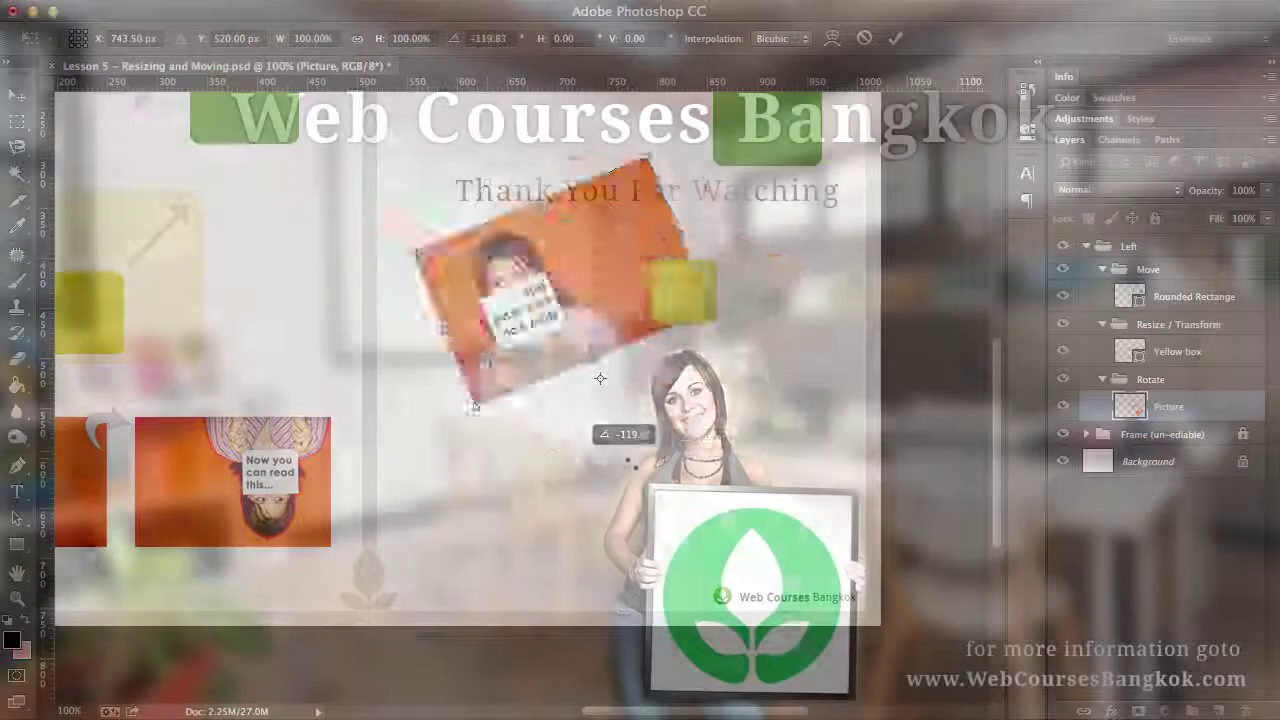